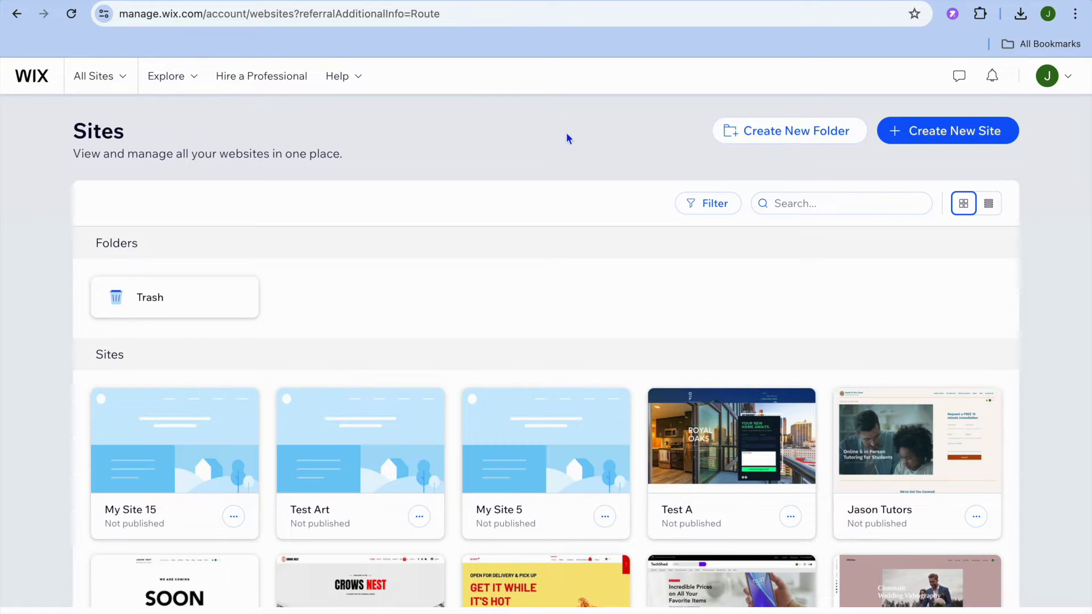
- Begin creating a new site from the Sites page
{"action": "left_click", "coordinate": [922, 135]}
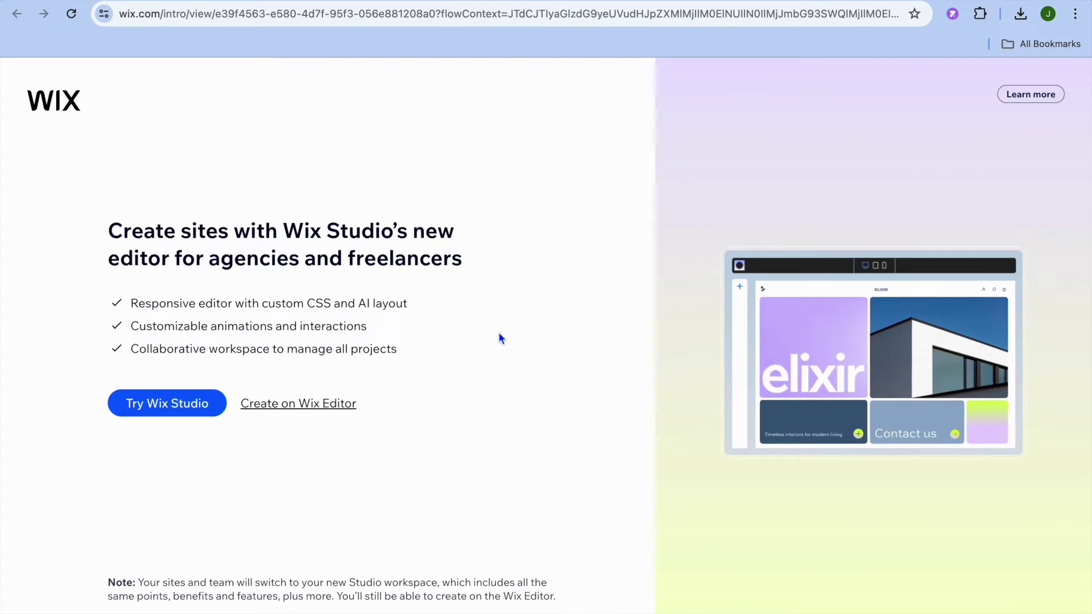
- Choose the Wix Editor and set Landing Page as the site type
{"action": "left_click", "coordinate": [326, 404]}
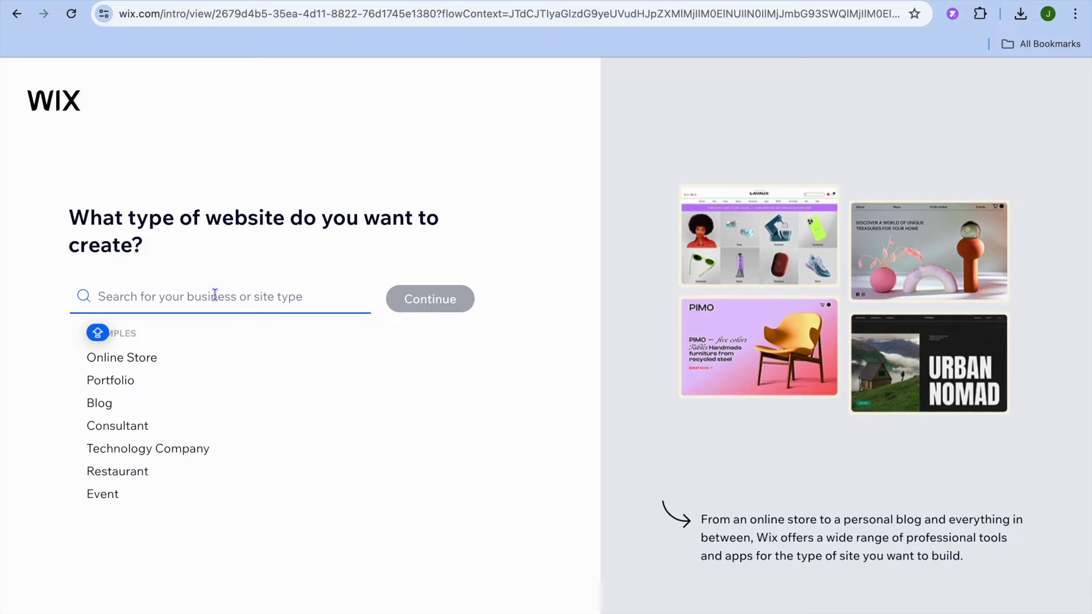
{"action": "type", "text": "LA"}
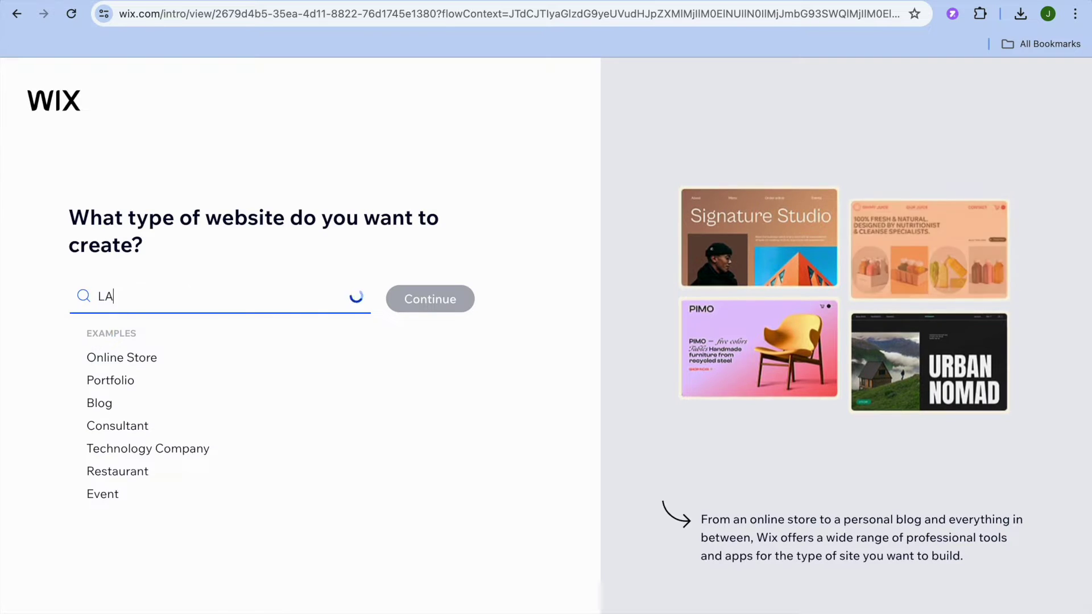
{"action": "type", "text": "NDING"}
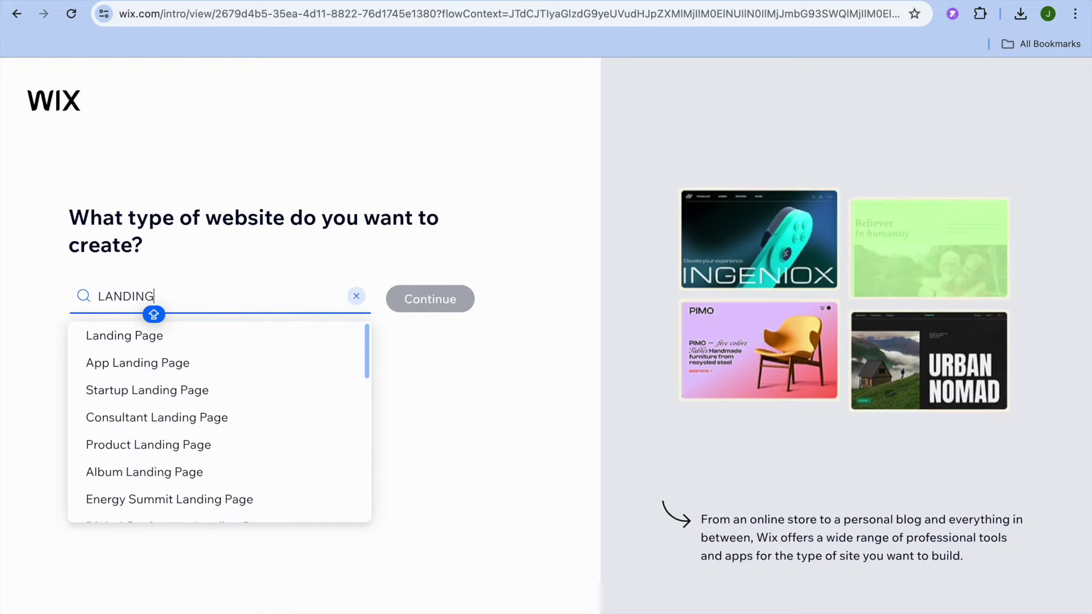
{"action": "left_click", "coordinate": [194, 350]}
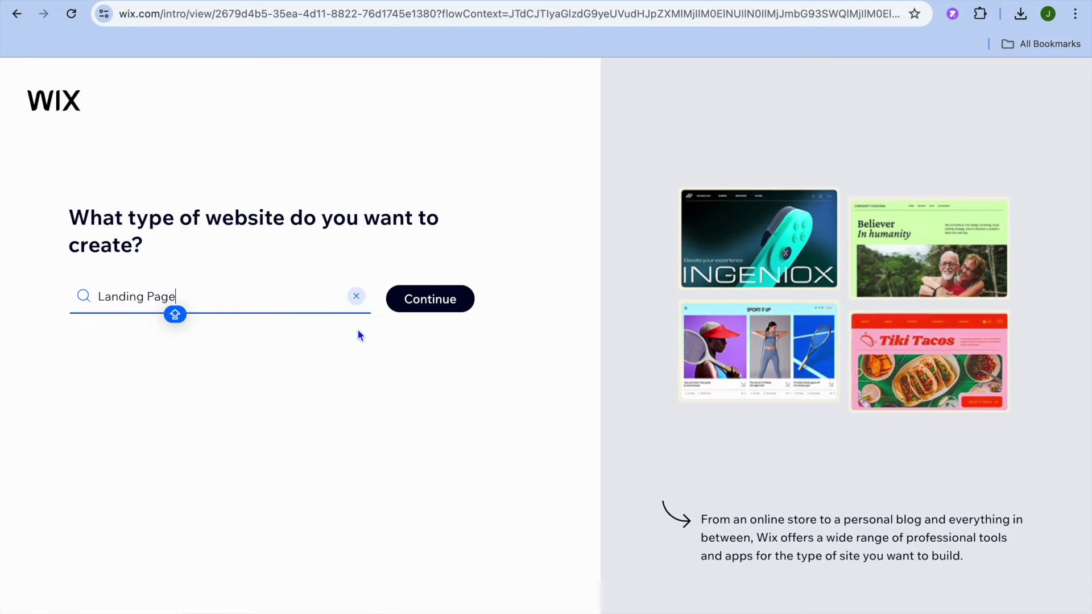
{"action": "left_click", "coordinate": [432, 308]}
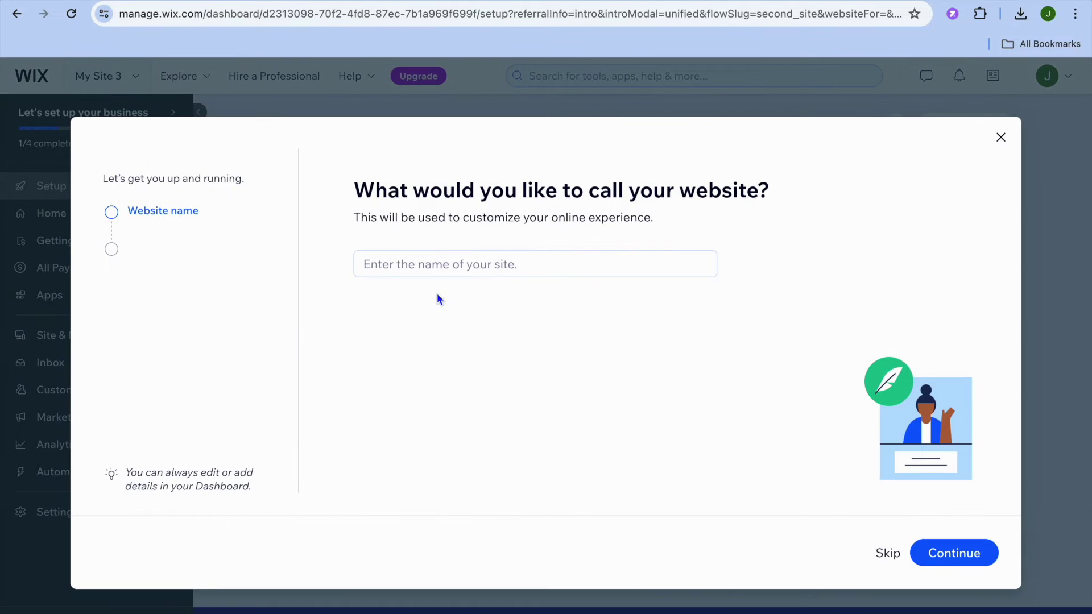
- Name the website 'TEST PAGE'
{"action": "left_click", "coordinate": [442, 269]}
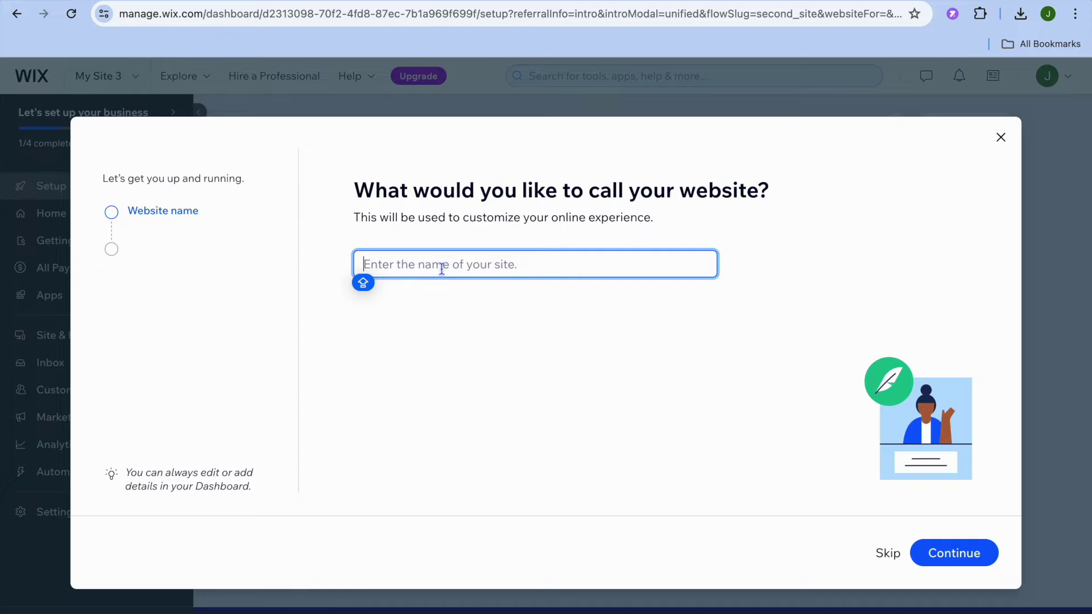
{"action": "type", "text": "TE"}
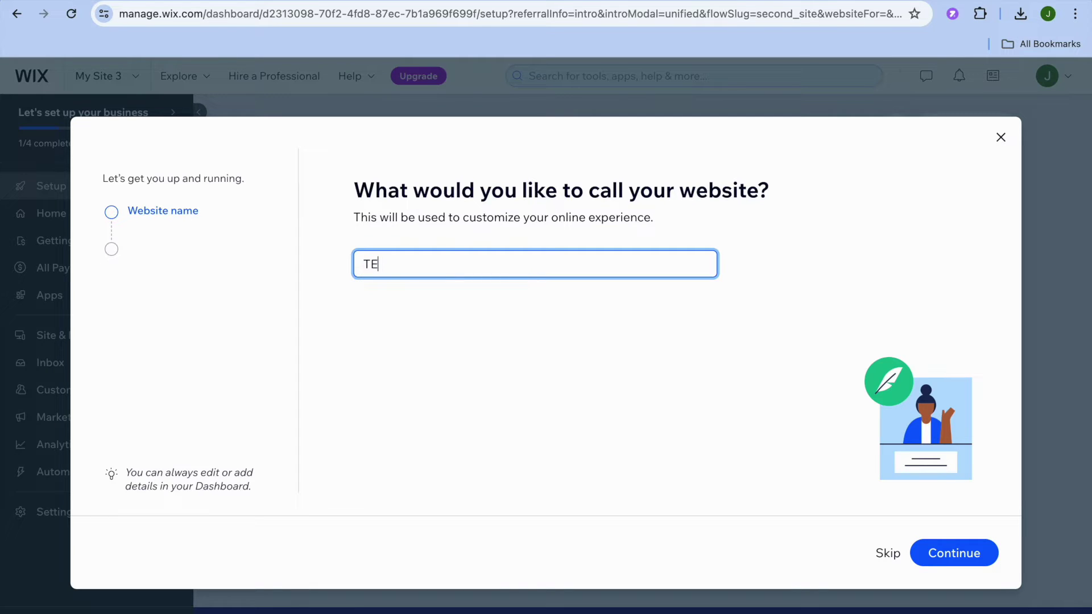
{"action": "type", "text": "ST O"}
{"action": "key", "text": "BackSpace"}
{"action": "type", "text": "PAGE"}
{"action": "left_click", "coordinate": [951, 554]}
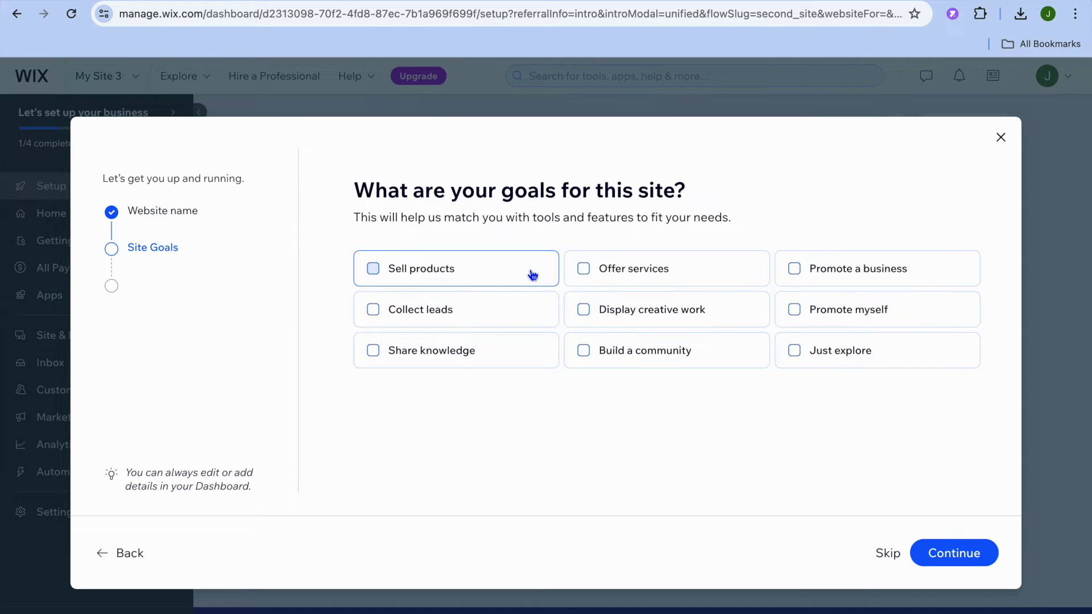
- Skip the goals and apps setup steps and go to the dashboard
{"action": "left_click", "coordinate": [885, 555]}
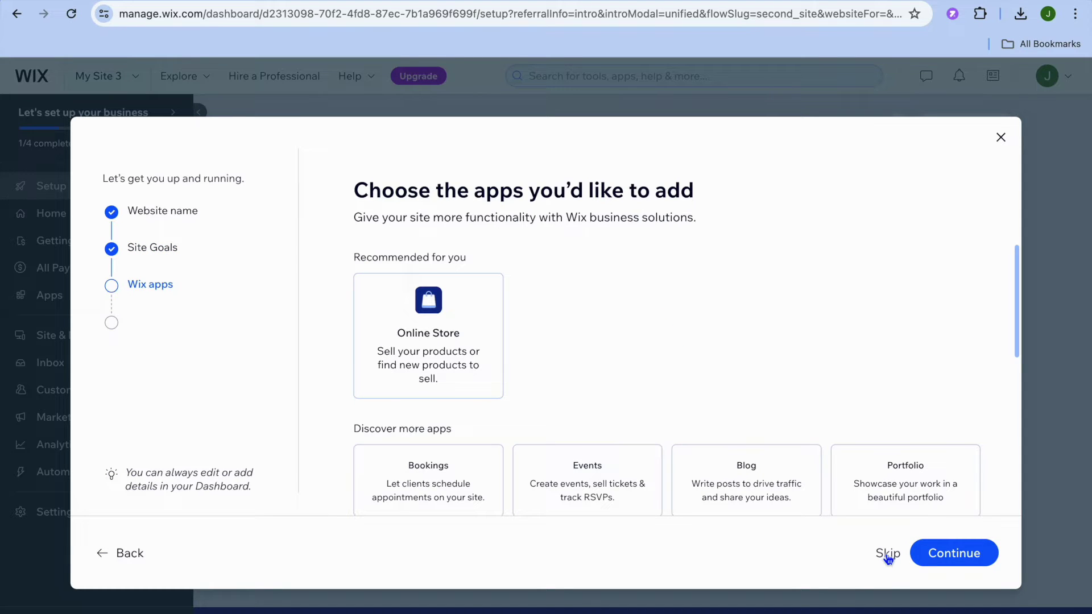
{"action": "left_click", "coordinate": [886, 554]}
{"action": "left_click", "coordinate": [598, 391]}
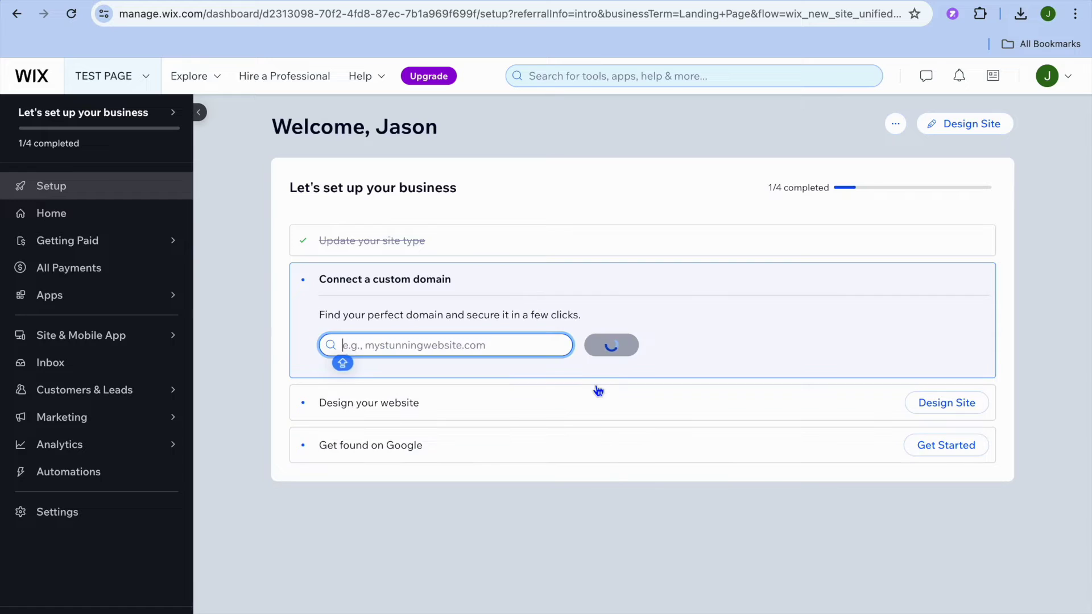
- Choose Design Site and start from a ready-made template
{"action": "left_click", "coordinate": [975, 127]}
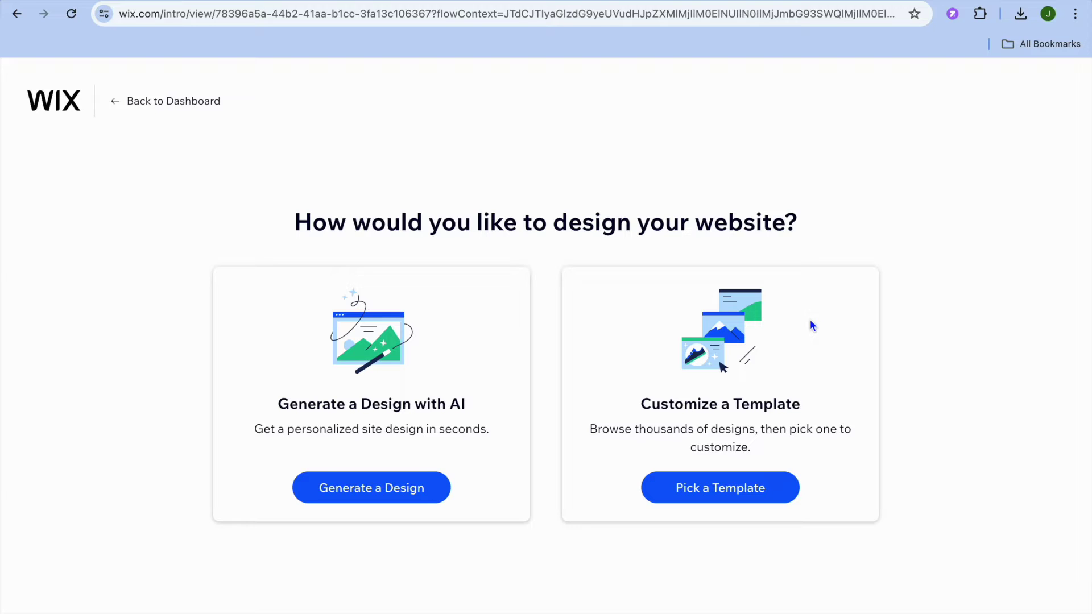
{"action": "left_click", "coordinate": [739, 497]}
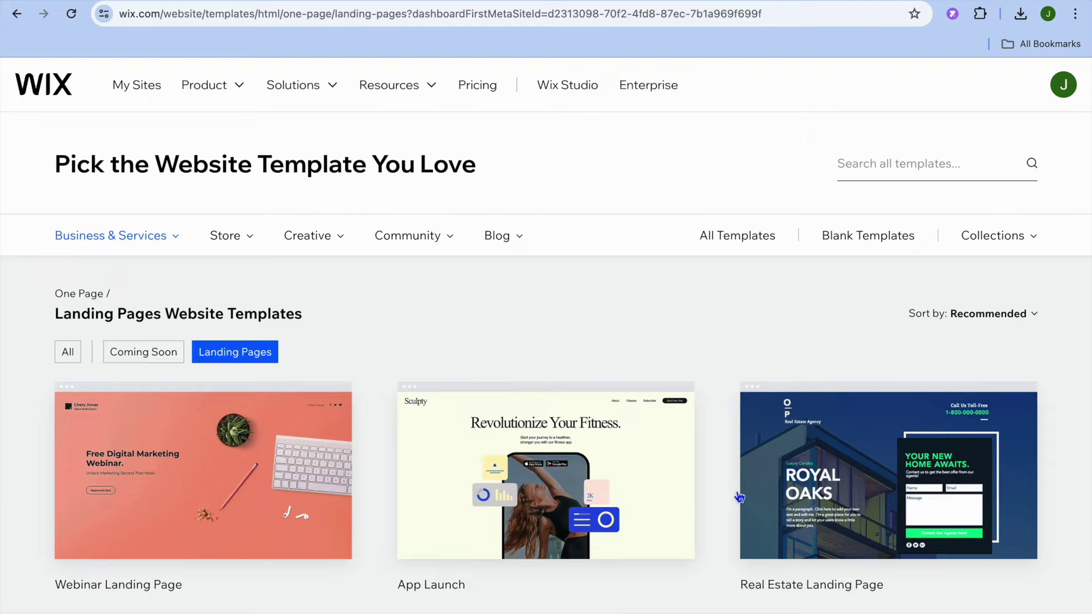
- Filter templates to Business & Services > One Page > Coming Soon and browse them
{"action": "mouse_move", "coordinate": [146, 241]}
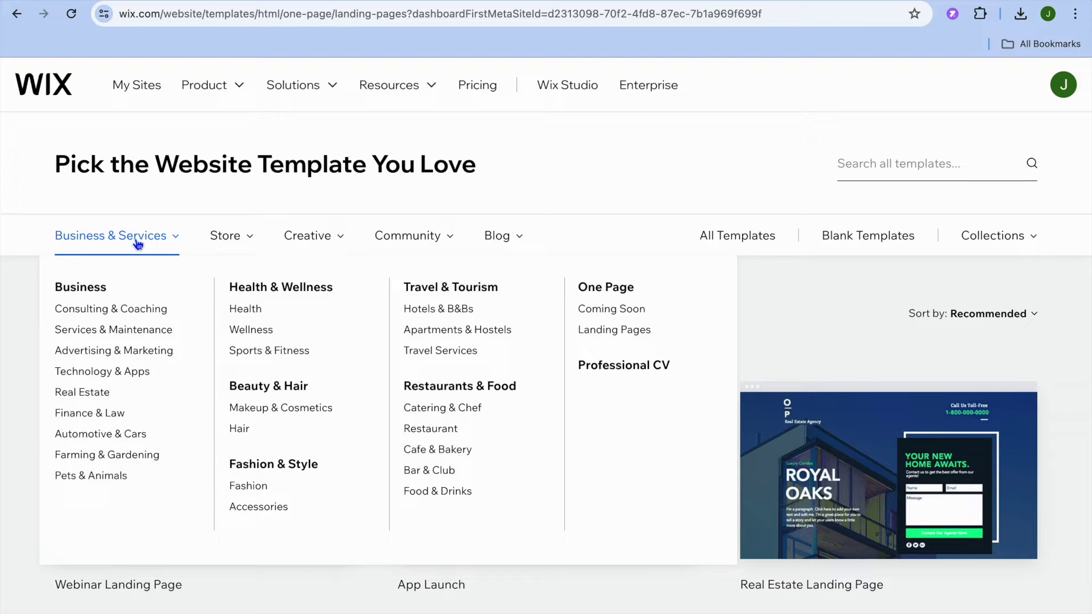
{"action": "left_click", "coordinate": [607, 316]}
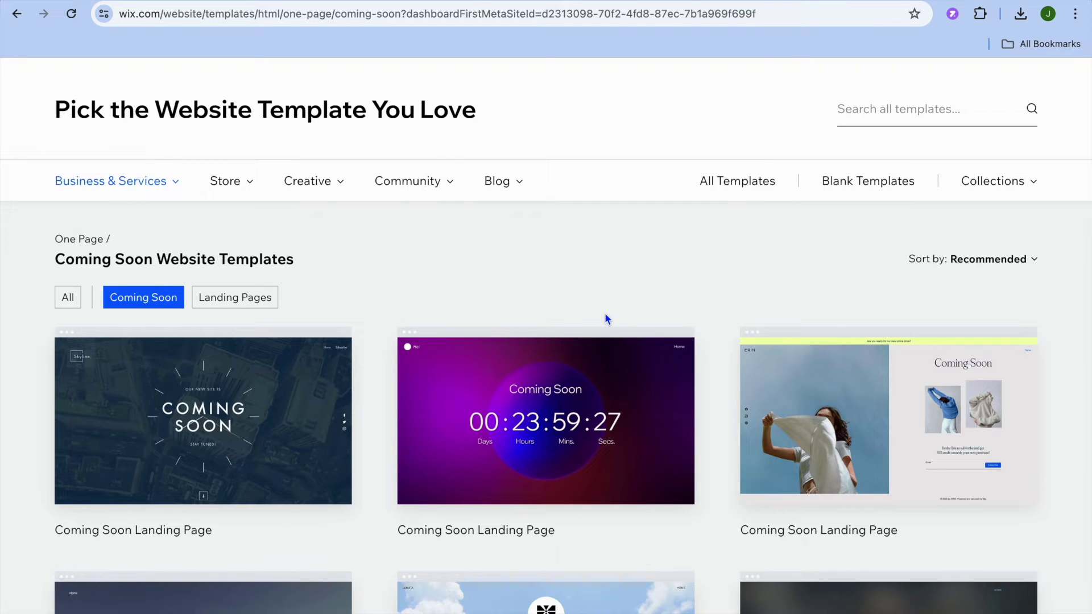
{"action": "scroll", "coordinate": [606, 316], "scroll_direction": "down", "scroll_amount": 4}
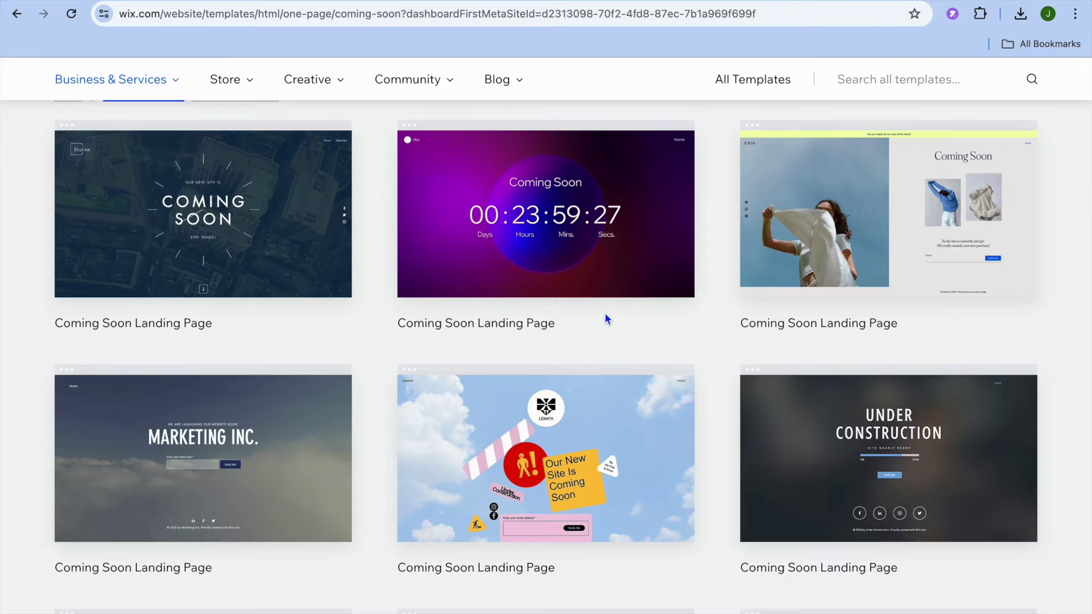
{"action": "mouse_move", "coordinate": [837, 274]}
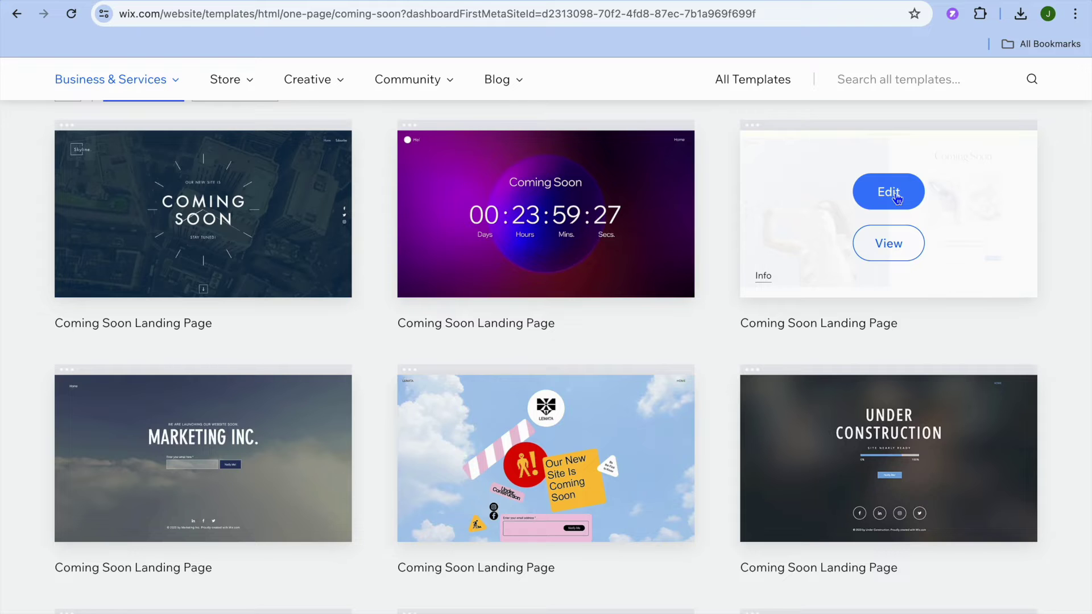
{"action": "mouse_move", "coordinate": [631, 368]}
{"action": "mouse_move", "coordinate": [636, 263]}
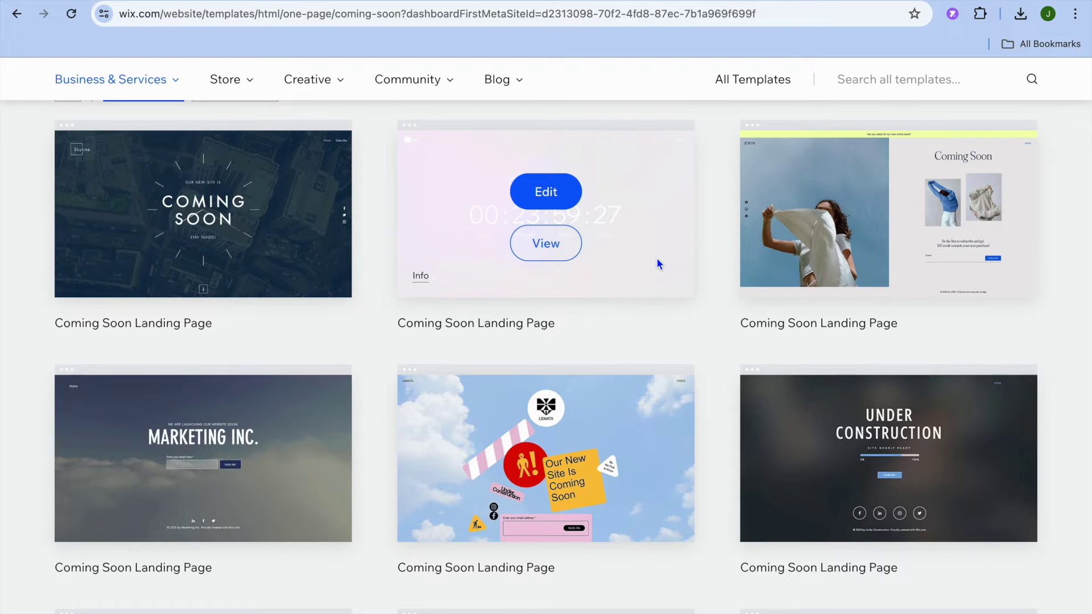
{"action": "mouse_move", "coordinate": [882, 233]}
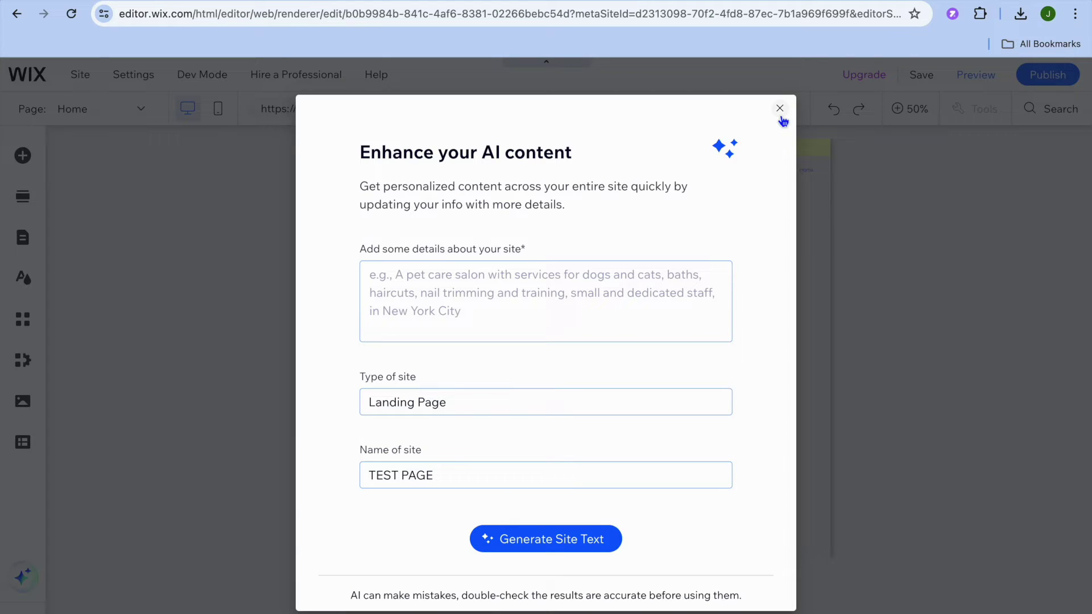
- Dismiss the AI content prompt and review the template at 100% zoom
{"action": "left_click", "coordinate": [779, 110]}
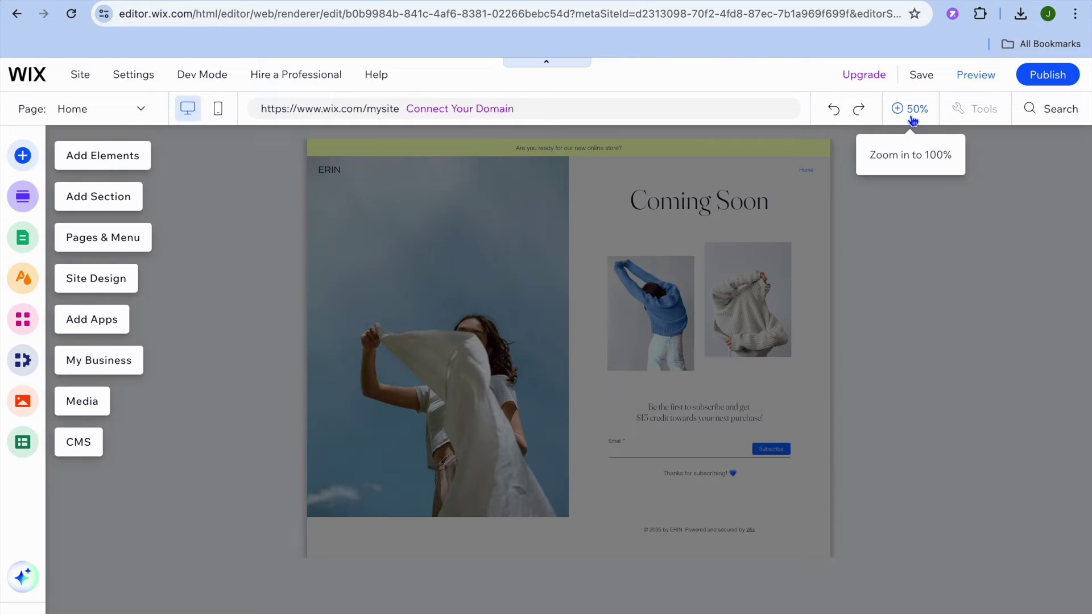
{"action": "left_click", "coordinate": [912, 121]}
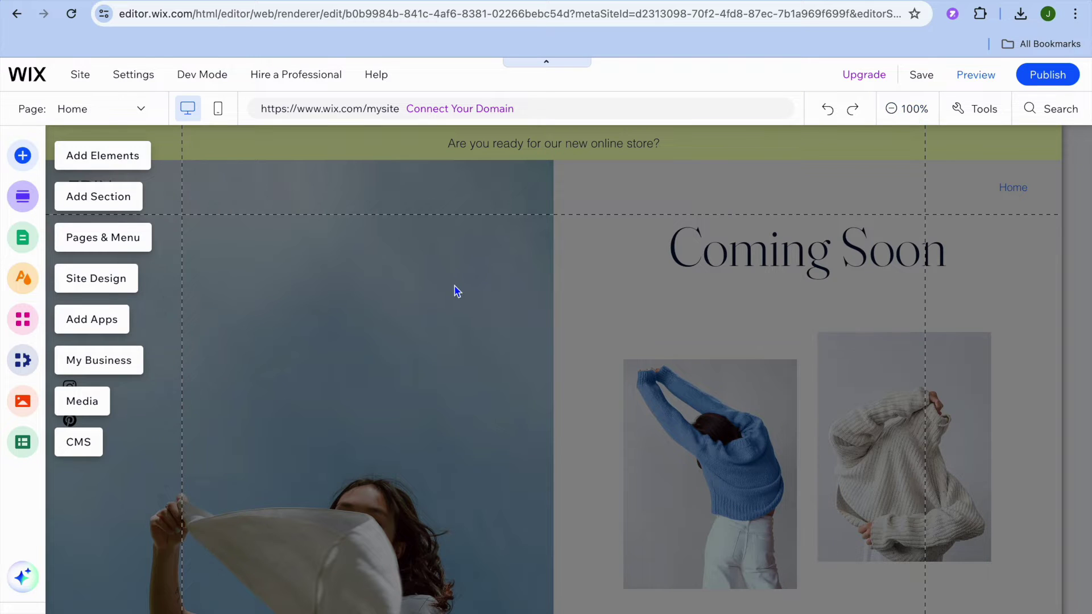
{"action": "scroll", "coordinate": [455, 290], "scroll_direction": "down", "scroll_amount": 5}
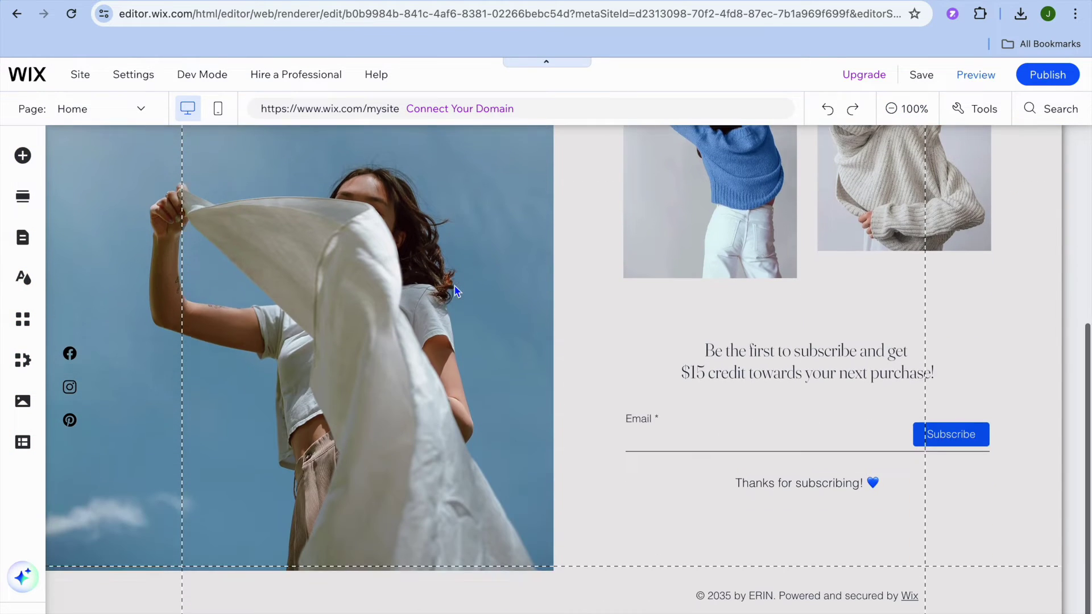
{"action": "scroll", "coordinate": [455, 290], "scroll_direction": "up", "scroll_amount": 6}
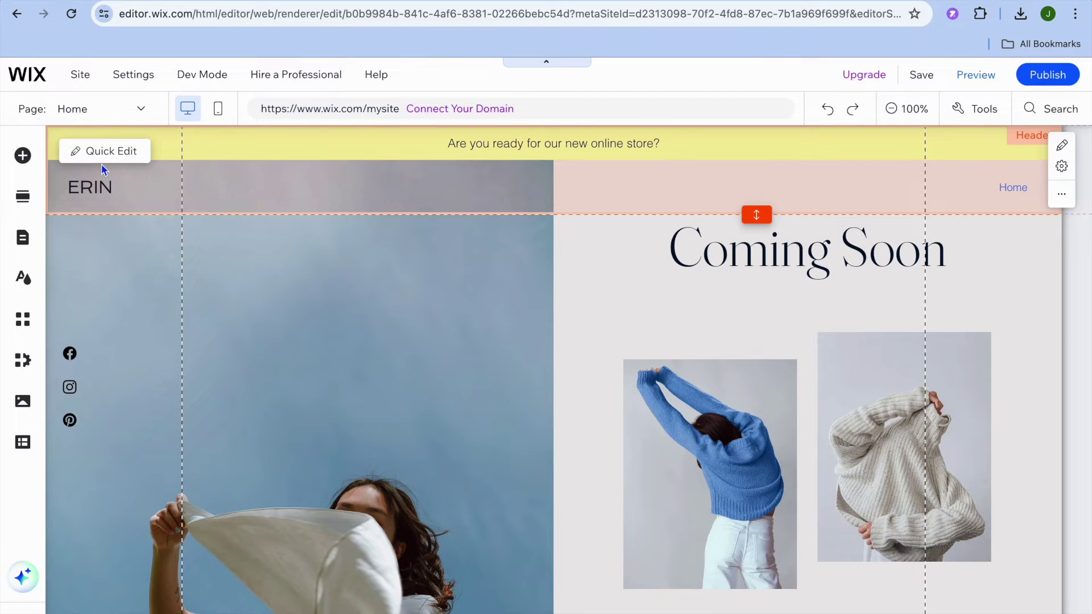
- Change the logo to SIMPLE and the header to 'Are you ready for our new online store?'
{"action": "left_click", "coordinate": [92, 162]}
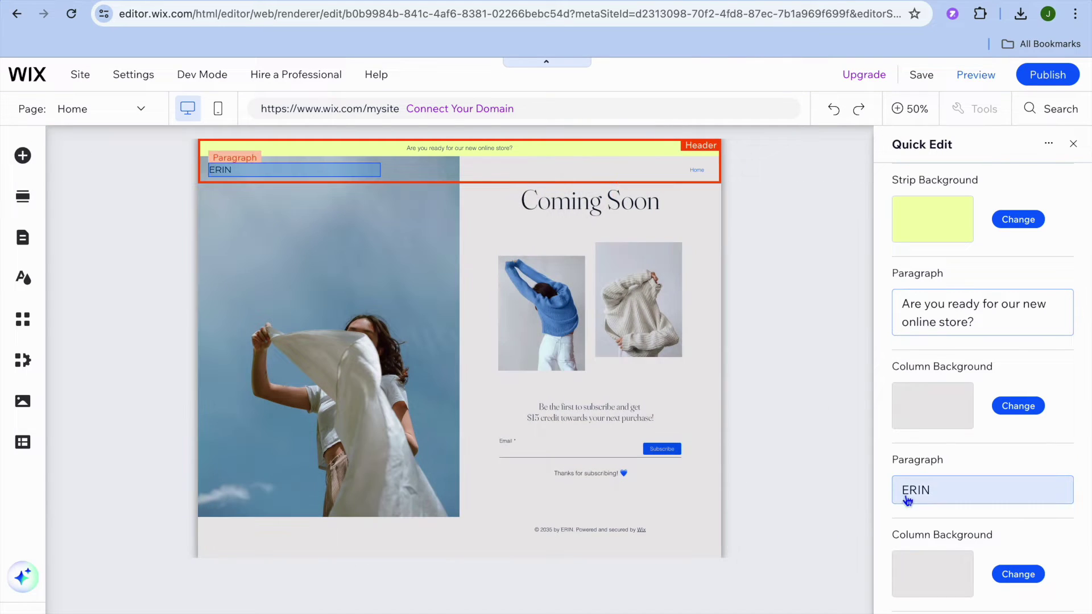
{"action": "left_click", "coordinate": [937, 493]}
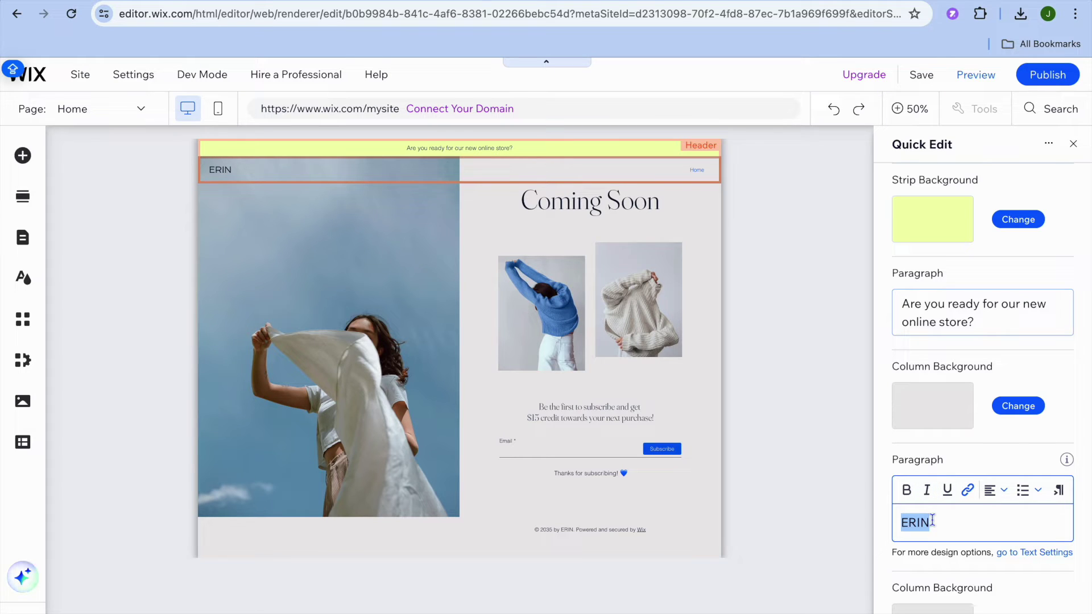
{"action": "type", "text": "SIMPLE"}
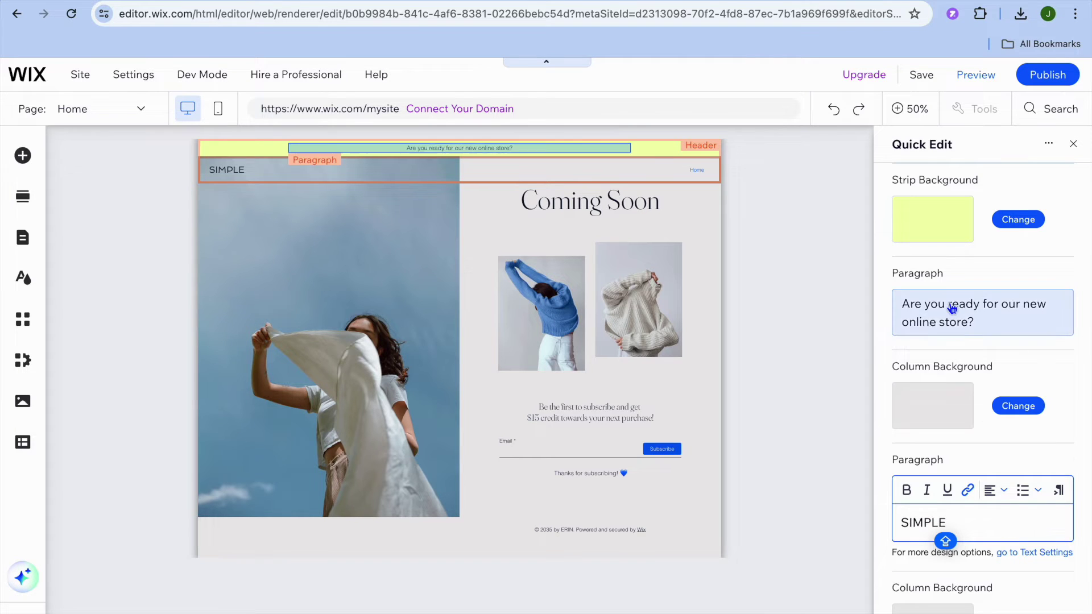
{"action": "left_click", "coordinate": [965, 316]}
{"action": "left_click", "coordinate": [965, 316]}
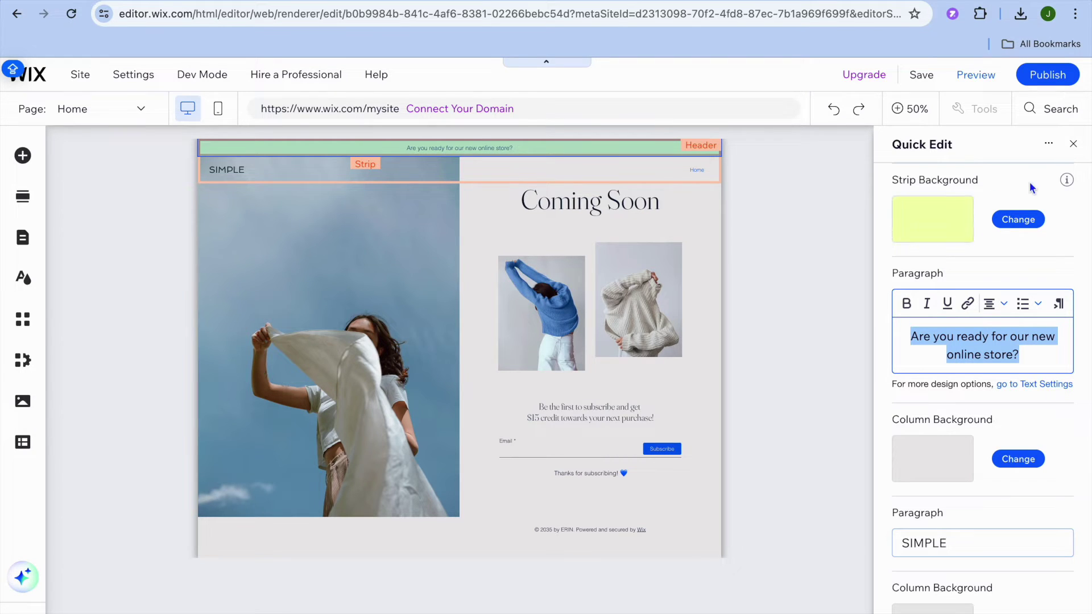
{"action": "left_click", "coordinate": [1073, 144]}
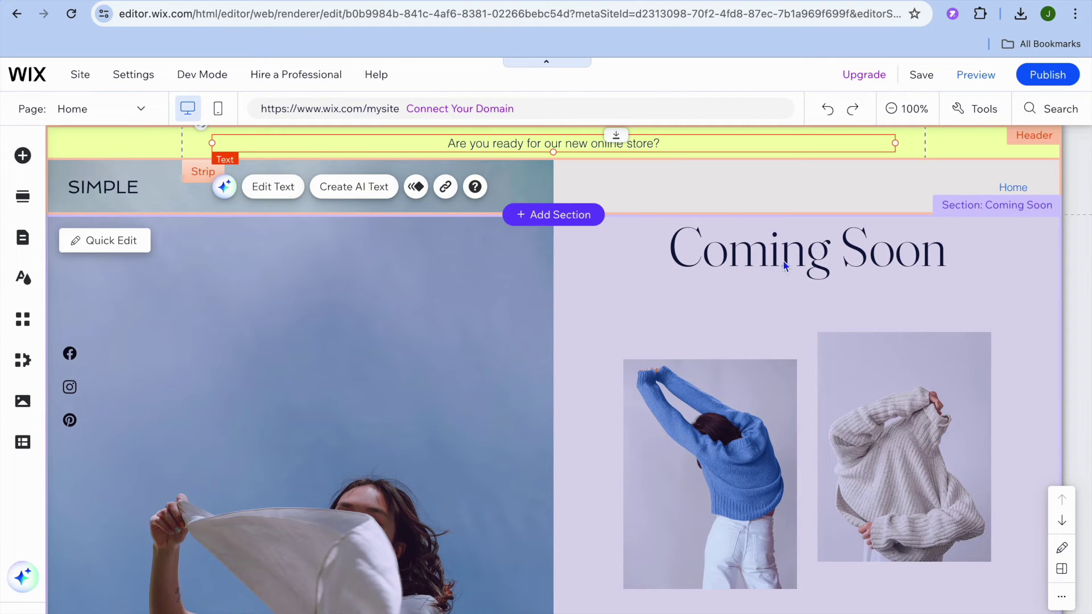
{"action": "left_click", "coordinate": [787, 266]}
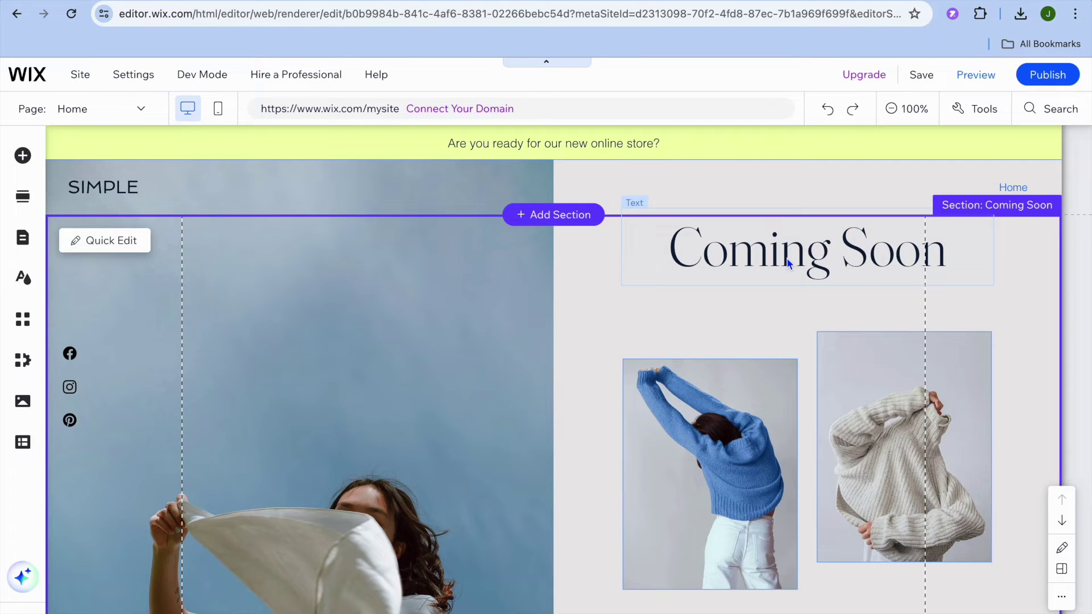
- Select the blue-sweater photo and open Change Image for it
{"action": "scroll", "coordinate": [787, 262], "scroll_direction": "down", "scroll_amount": 3}
{"action": "left_click", "coordinate": [721, 318]}
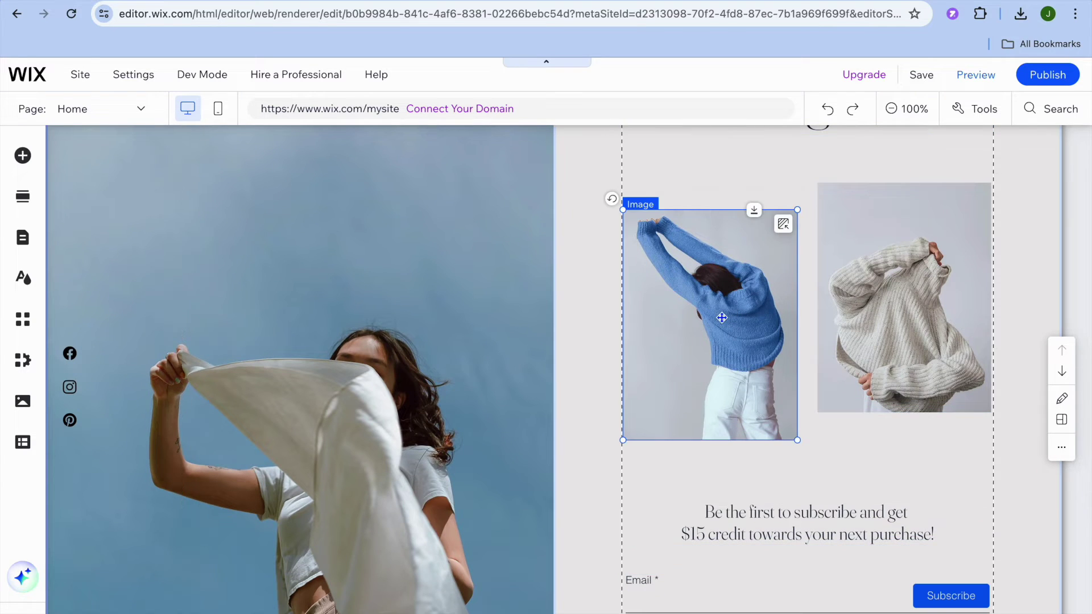
{"action": "left_click", "coordinate": [710, 180]}
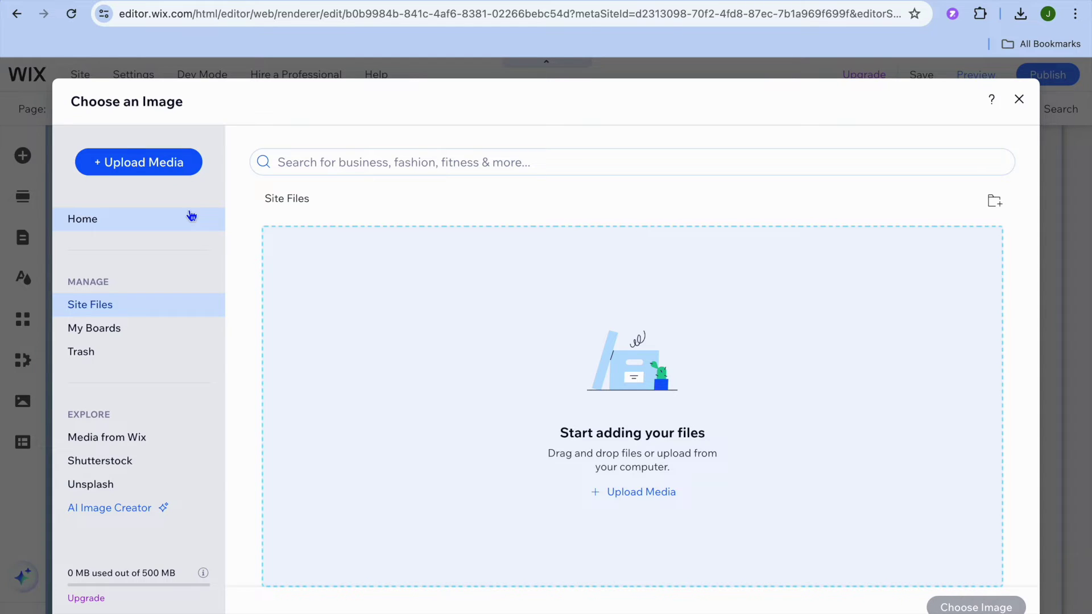
- Search Wix stock media for PRODUCTS and apply the Beauty Products image
{"action": "left_click", "coordinate": [141, 441]}
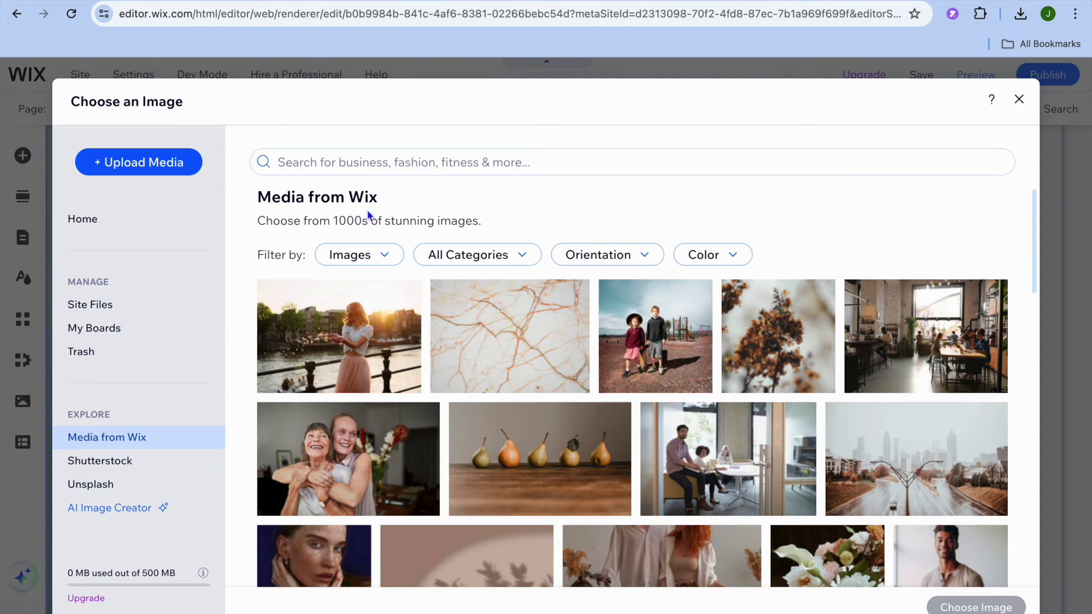
{"action": "left_click", "coordinate": [376, 162]}
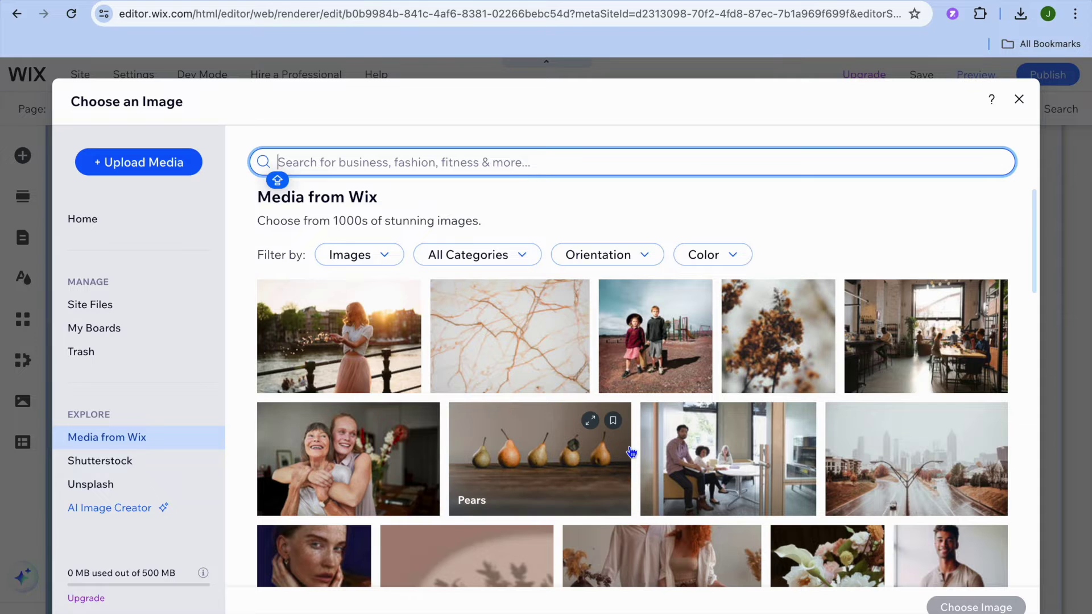
{"action": "scroll", "coordinate": [631, 452], "scroll_direction": "down", "scroll_amount": 5}
{"action": "scroll", "coordinate": [631, 452], "scroll_direction": "up", "scroll_amount": 5}
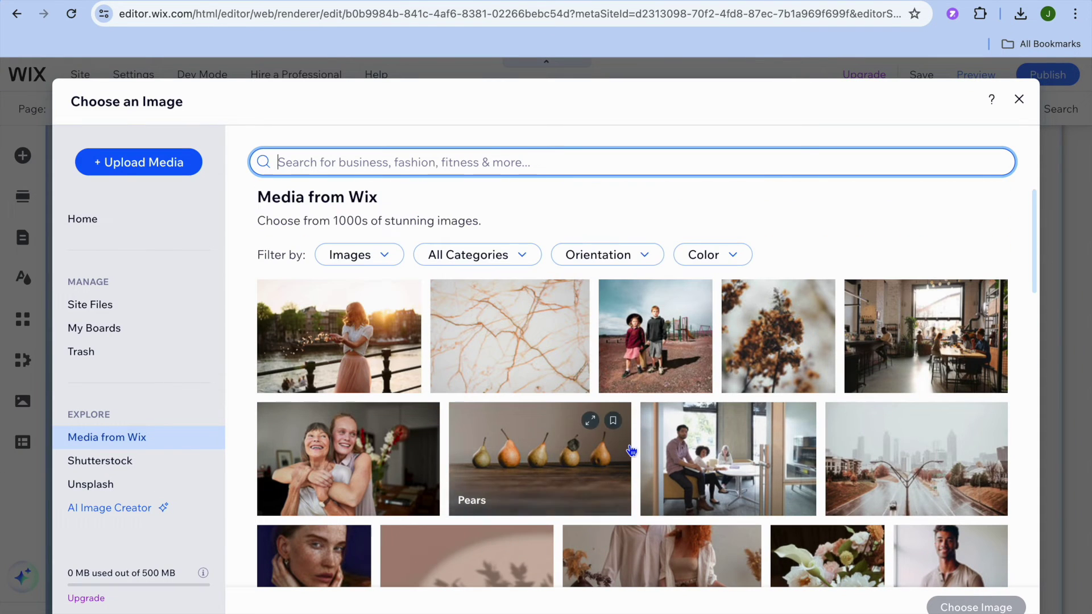
{"action": "key", "text": "Caps_Lock"}
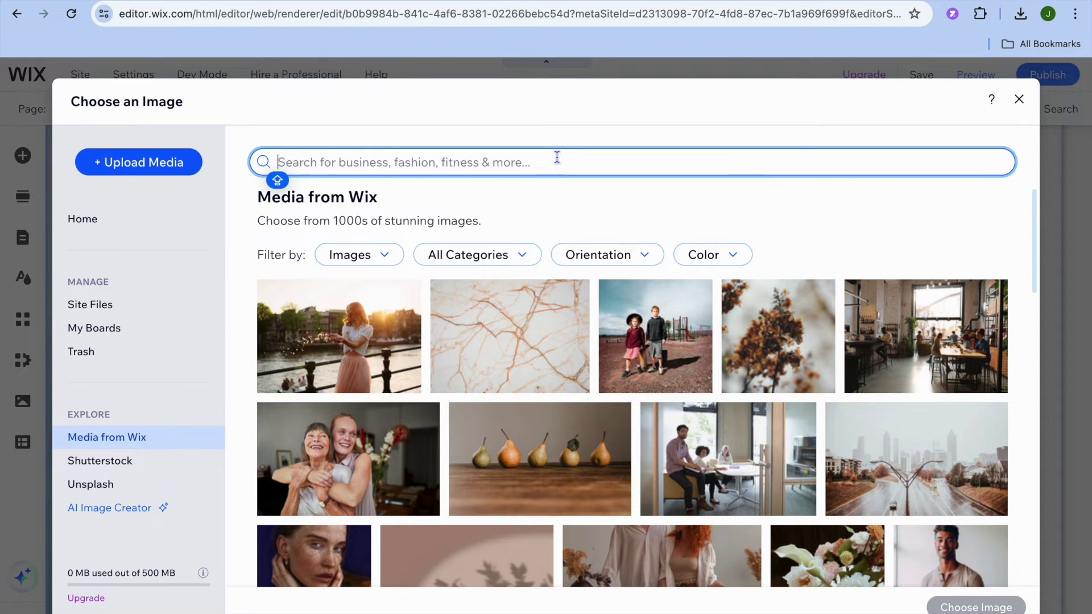
{"action": "type", "text": "PRODUCTS"}
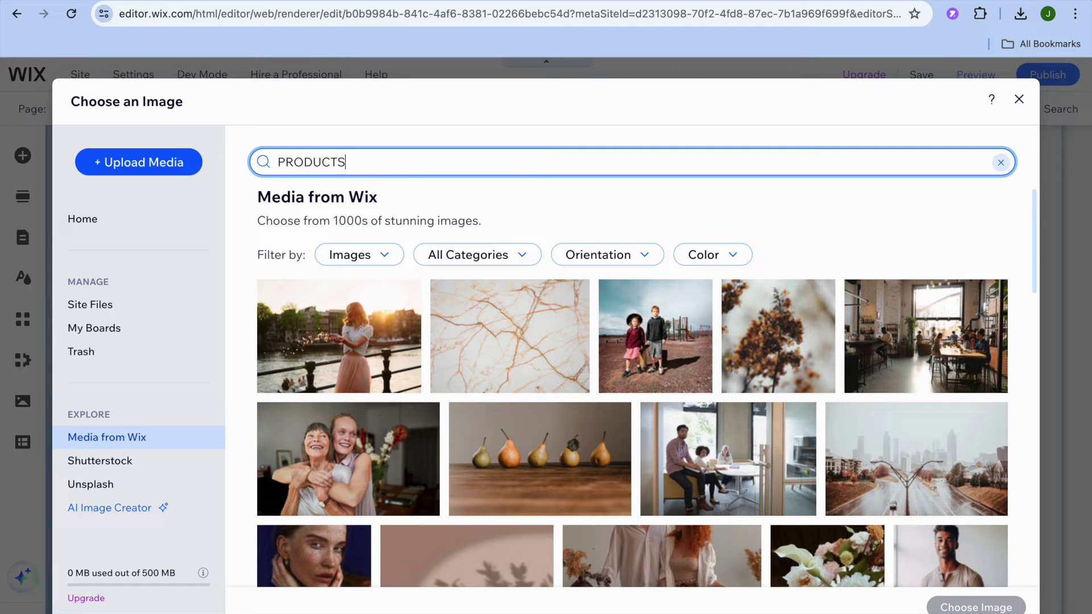
{"action": "key", "text": "Return"}
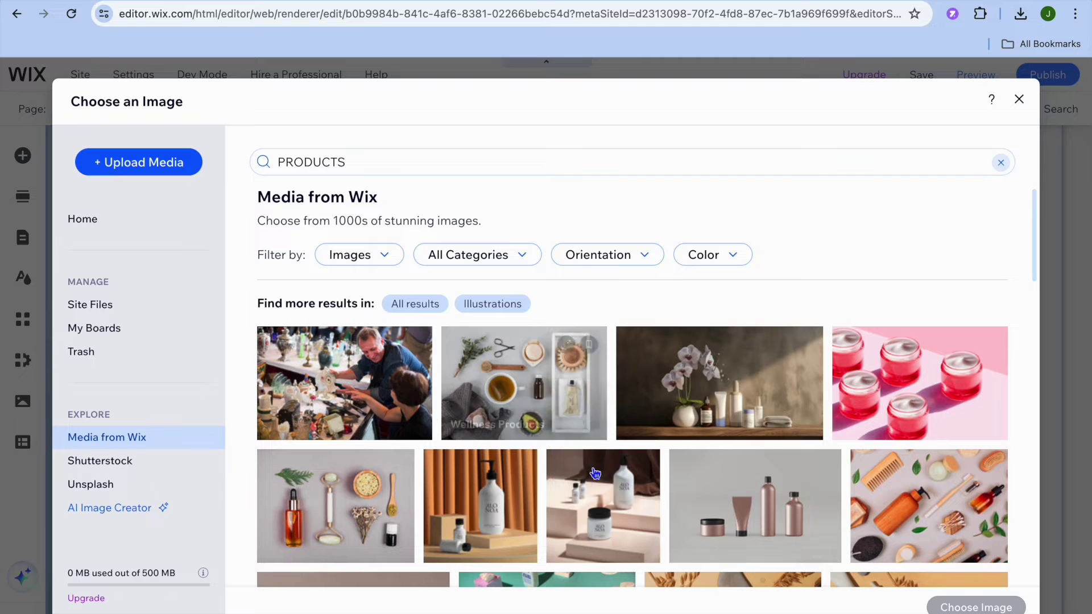
{"action": "left_click", "coordinate": [494, 510]}
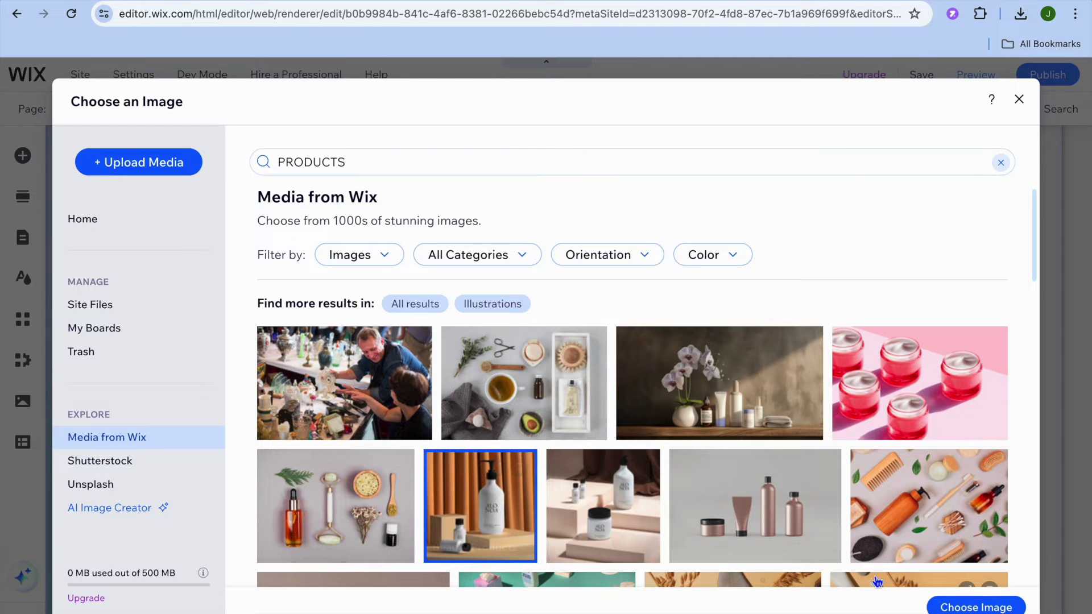
{"action": "left_click", "coordinate": [960, 608]}
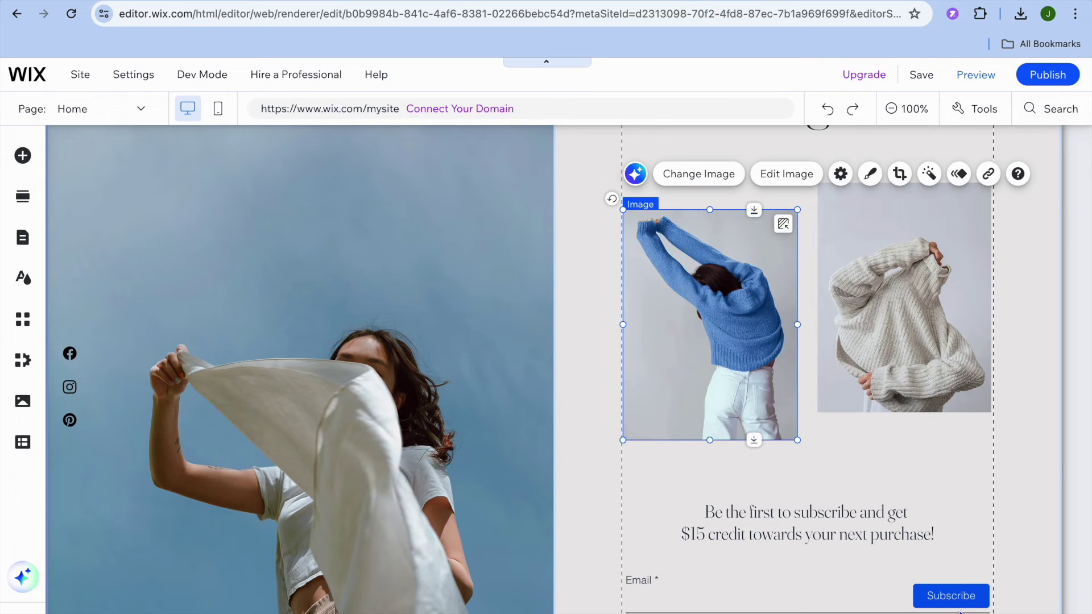
- Swap the cream-sweater photo for the Cosmetic Products stock image from a PRODUCTS search
{"action": "left_click", "coordinate": [895, 355]}
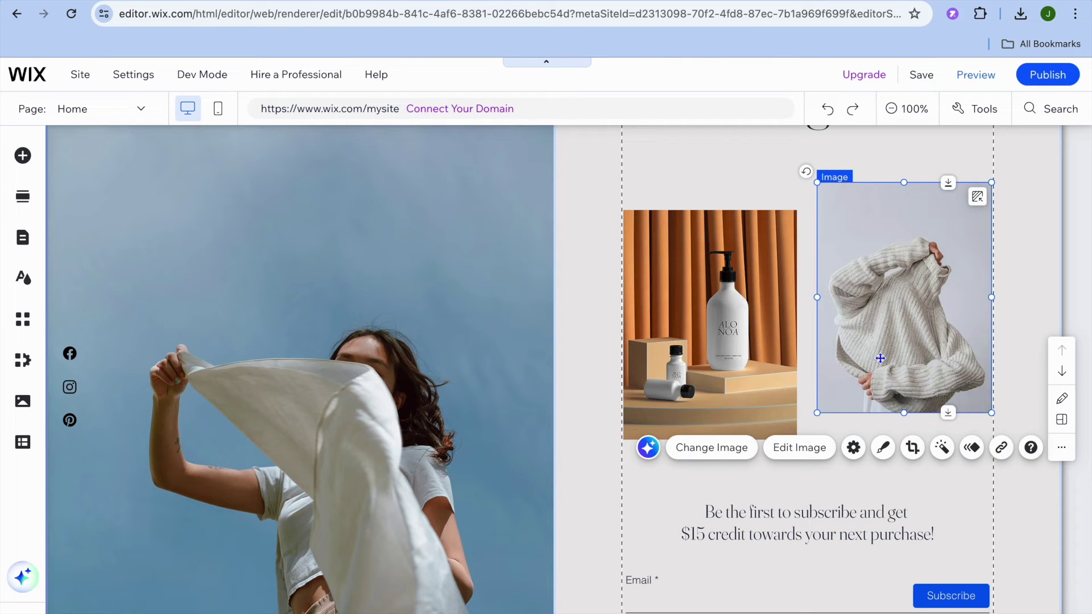
{"action": "left_click", "coordinate": [715, 448]}
{"action": "left_click", "coordinate": [137, 439]}
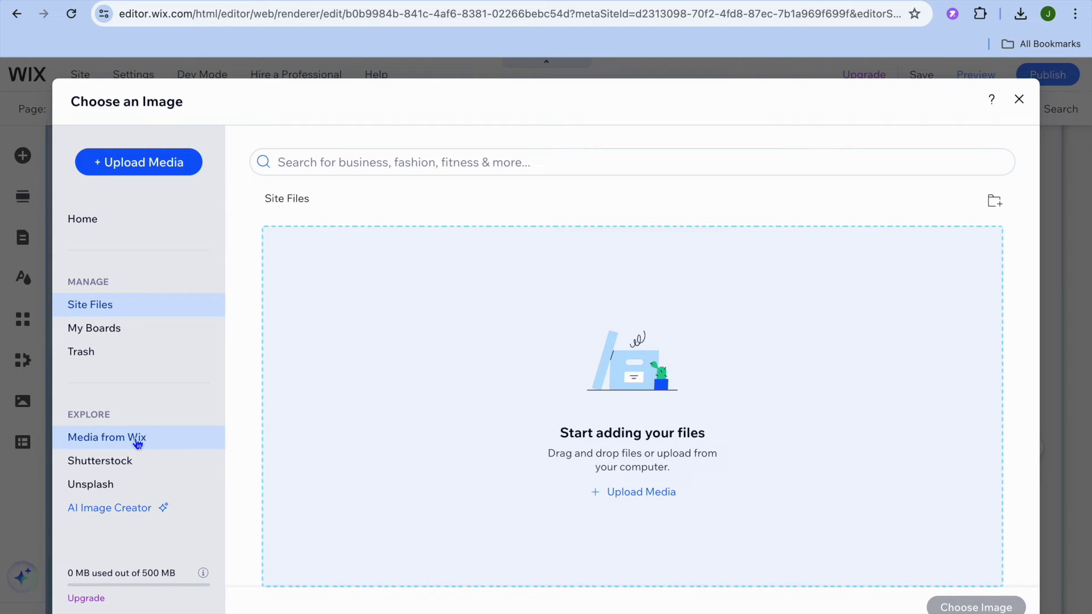
{"action": "left_click", "coordinate": [408, 164]}
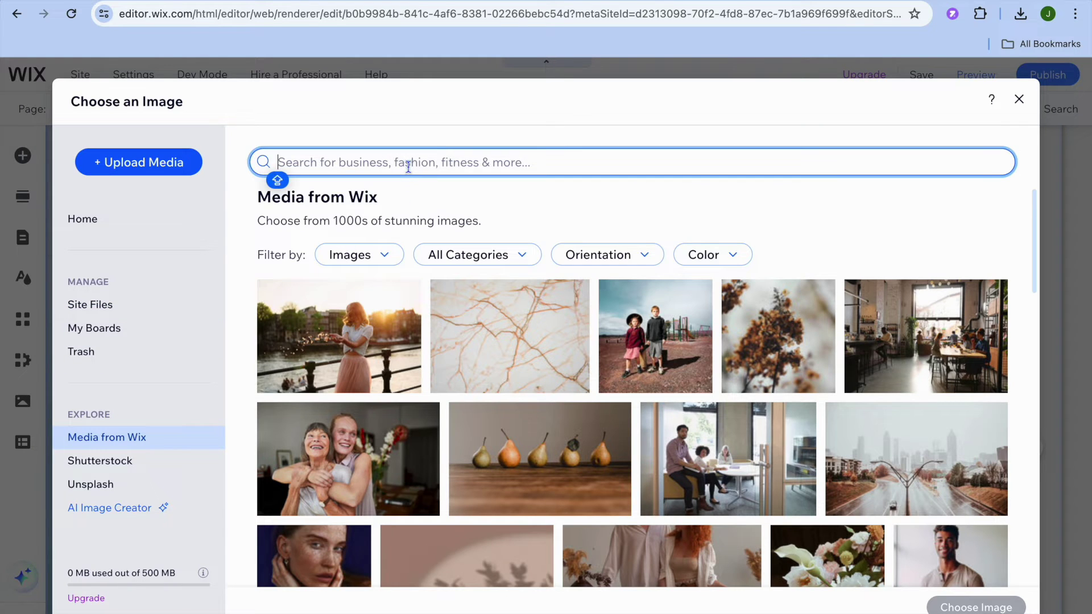
{"action": "type", "text": "PRODUCTS"}
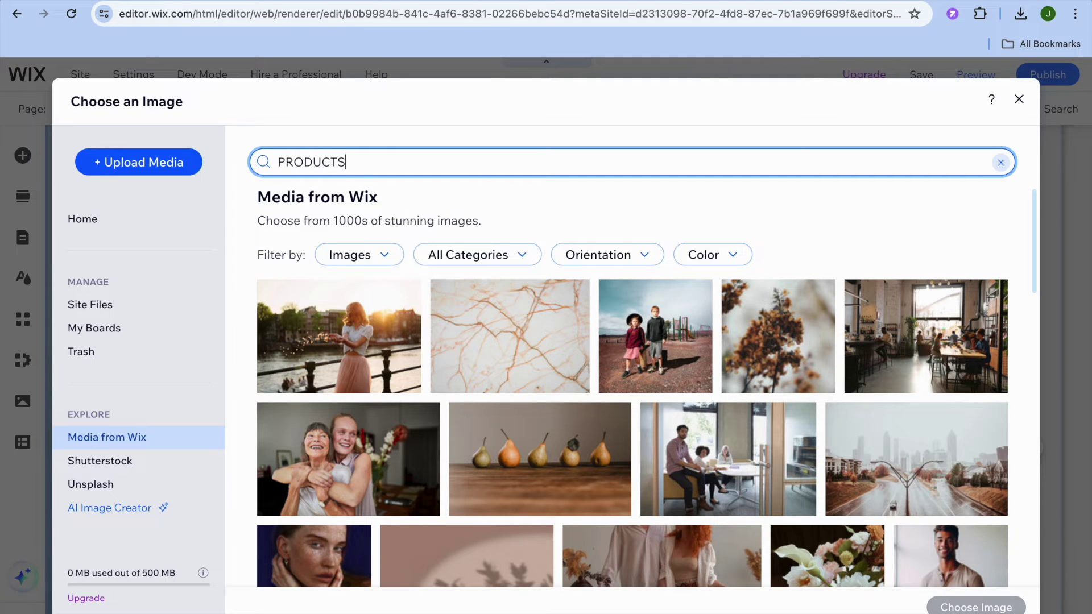
{"action": "key", "text": "Return"}
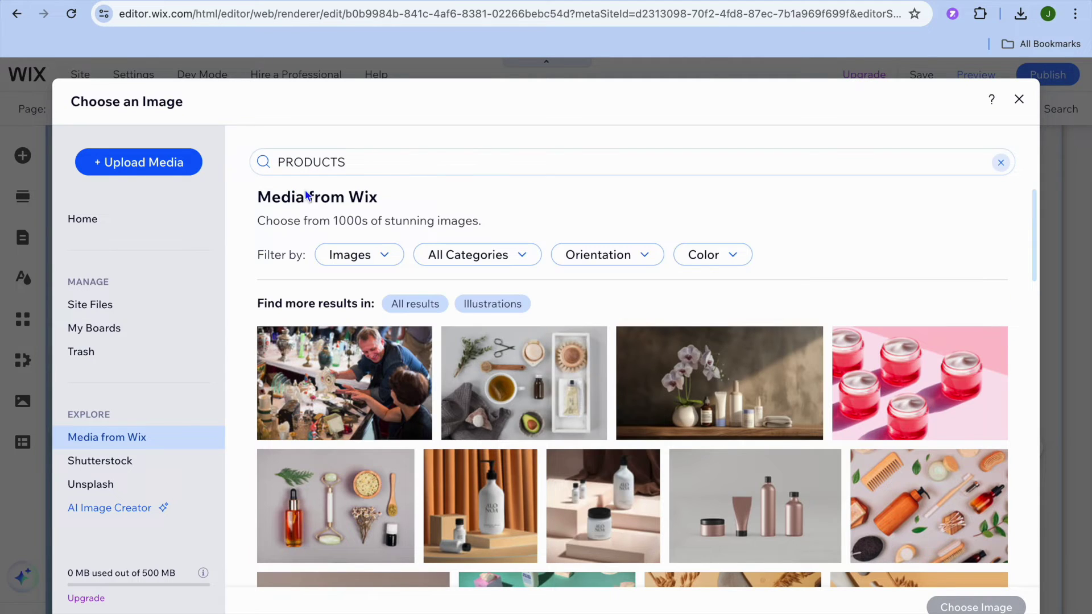
{"action": "scroll", "coordinate": [569, 375], "scroll_direction": "down", "scroll_amount": 4}
{"action": "scroll", "coordinate": [613, 377], "scroll_direction": "up", "scroll_amount": 1}
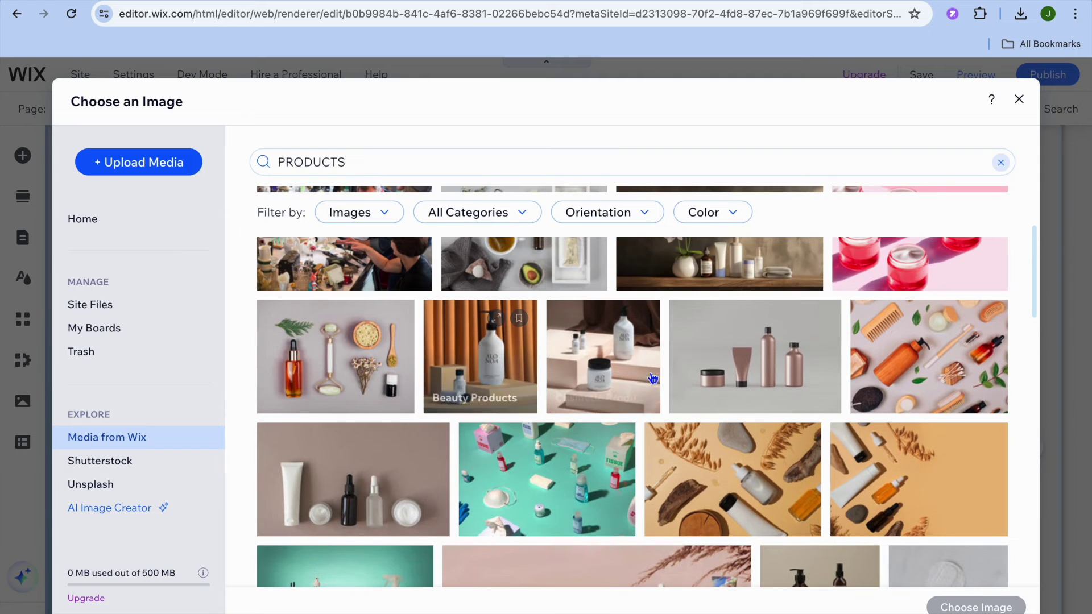
{"action": "left_click", "coordinate": [739, 376]}
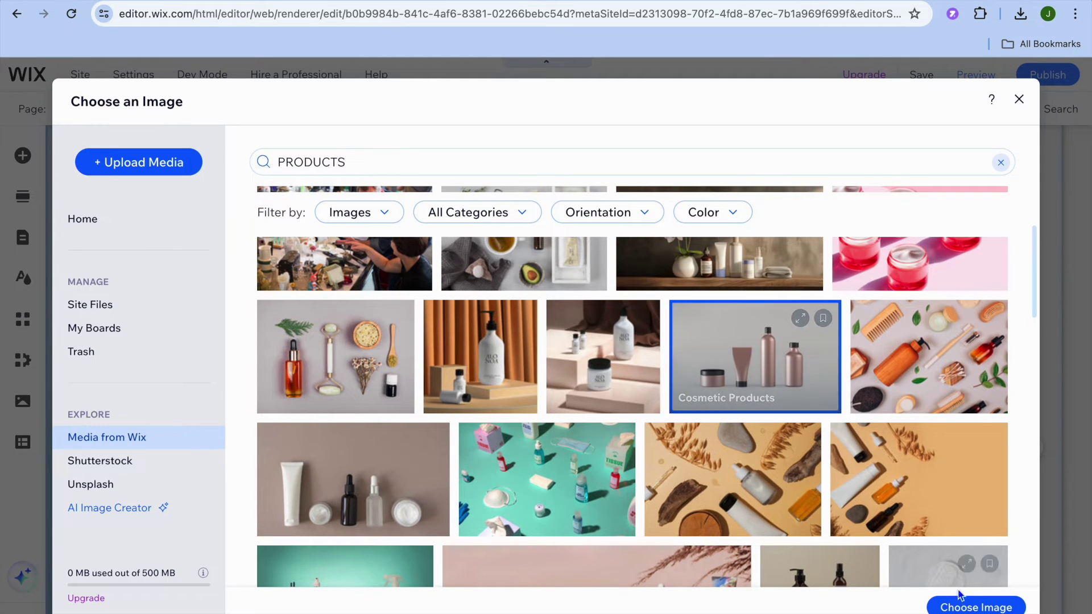
{"action": "left_click", "coordinate": [968, 606]}
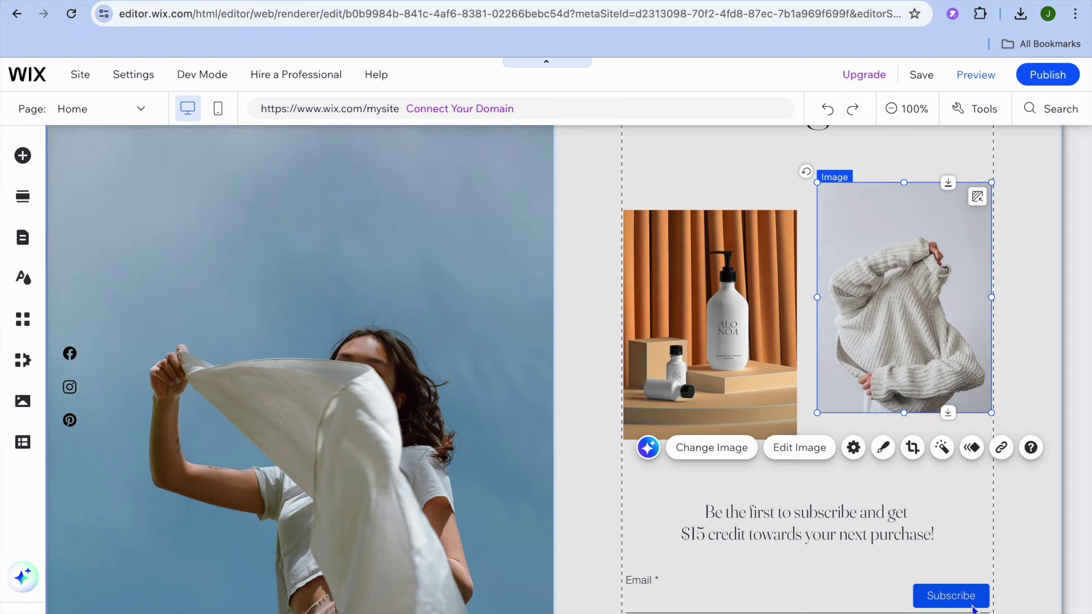
{"action": "scroll", "coordinate": [666, 423], "scroll_direction": "down", "scroll_amount": 3}
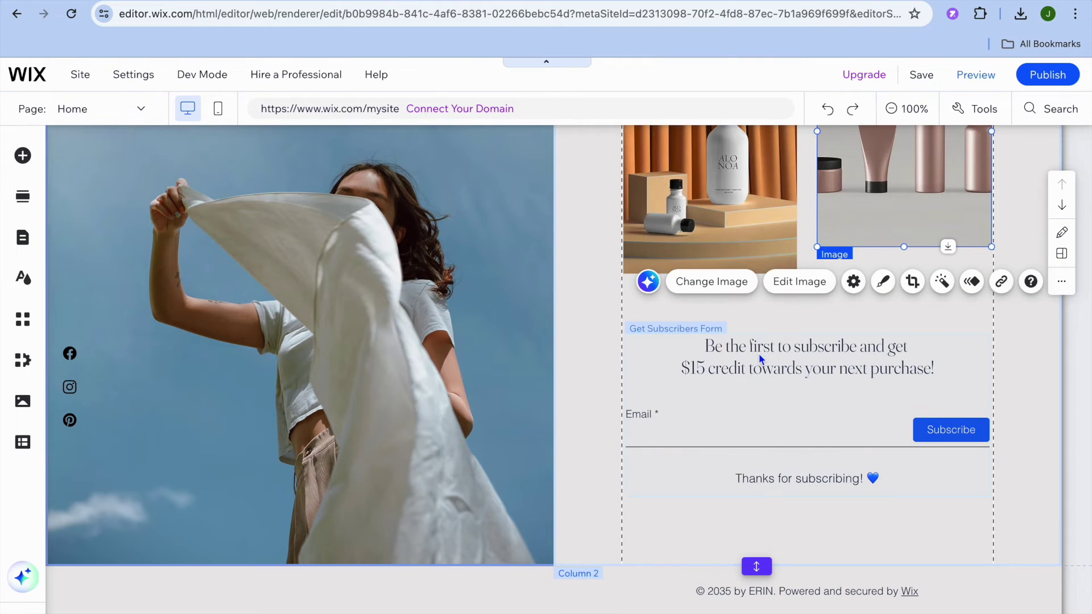
- Start linking the orange-drapes bottle photo, try Web address and Page, then cancel without linking
{"action": "scroll", "coordinate": [810, 332], "scroll_direction": "up", "scroll_amount": 2}
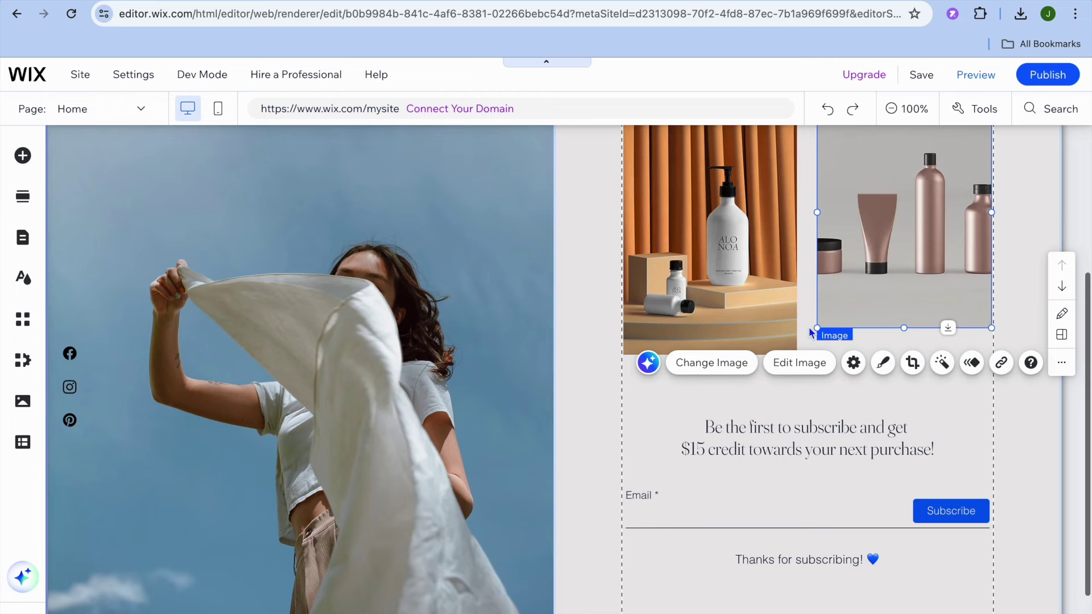
{"action": "left_click", "coordinate": [713, 293]}
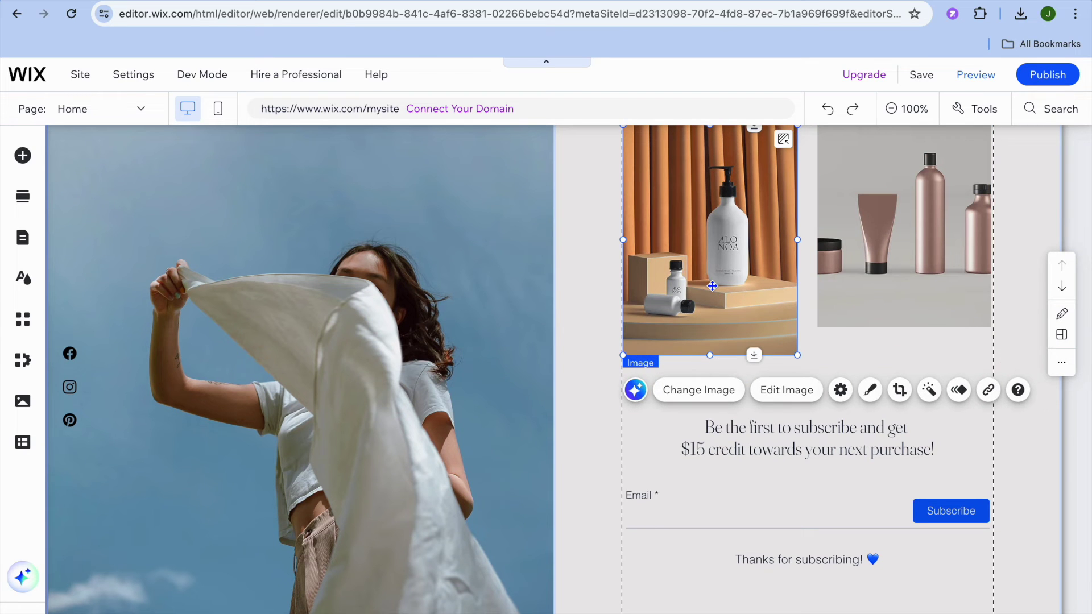
{"action": "scroll", "coordinate": [712, 285], "scroll_direction": "up", "scroll_amount": 1}
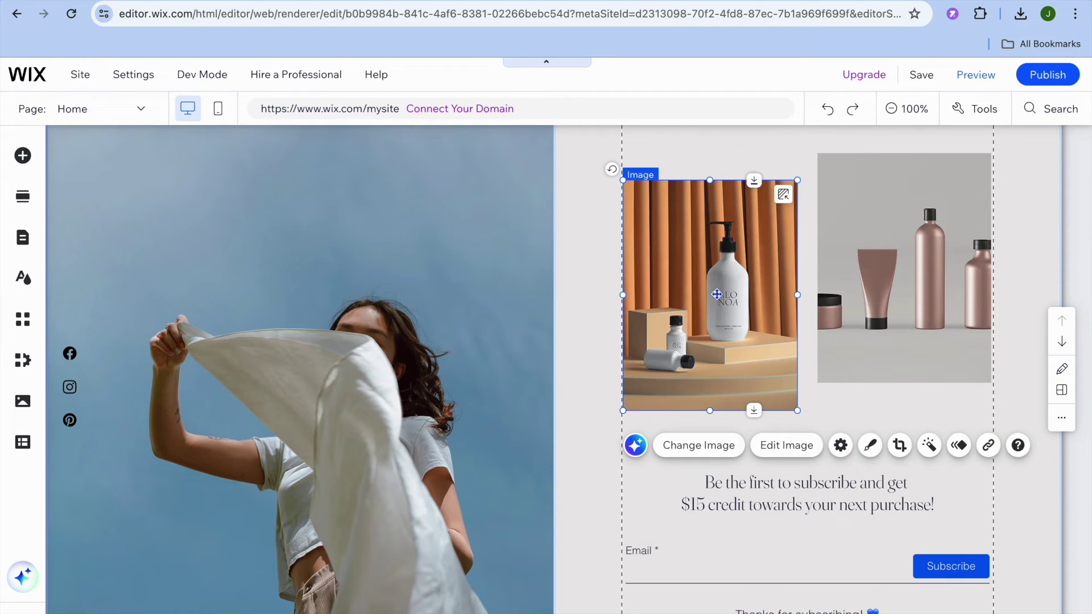
{"action": "left_click", "coordinate": [989, 445]}
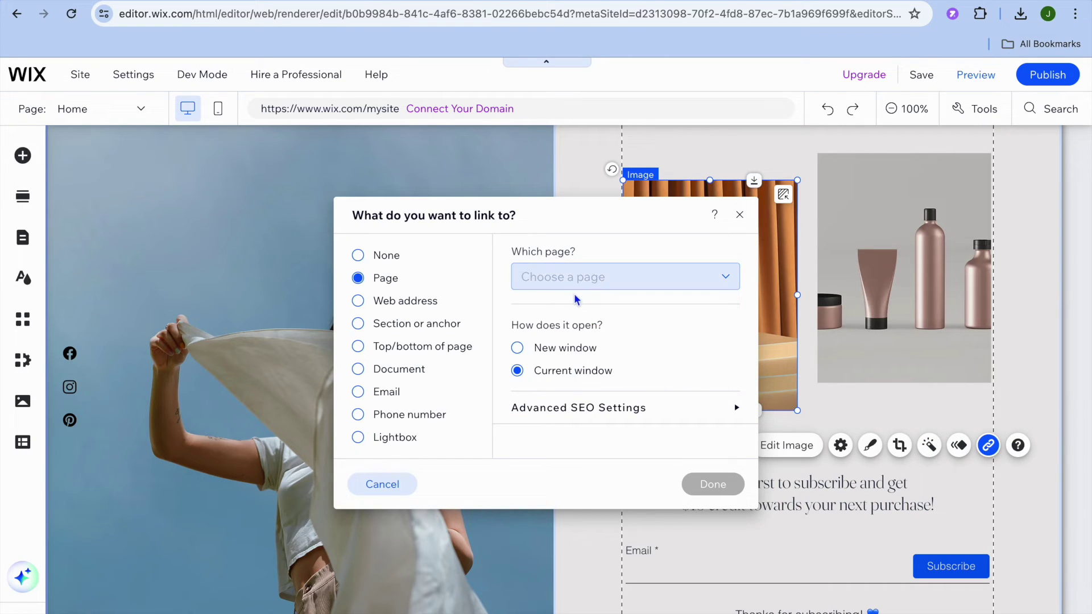
{"action": "left_click", "coordinate": [395, 306]}
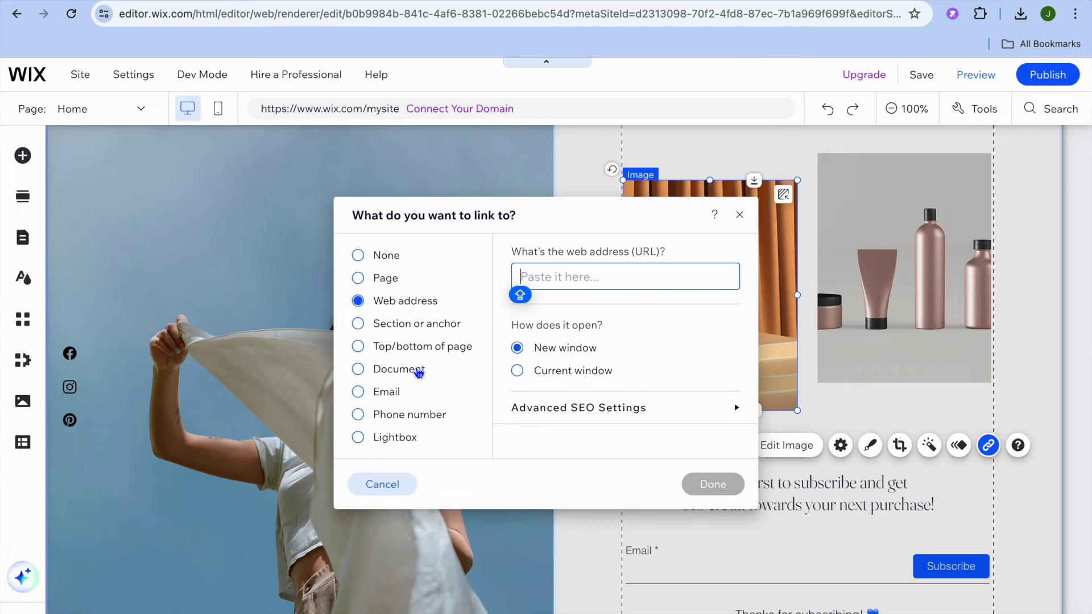
{"action": "left_click", "coordinate": [384, 278]}
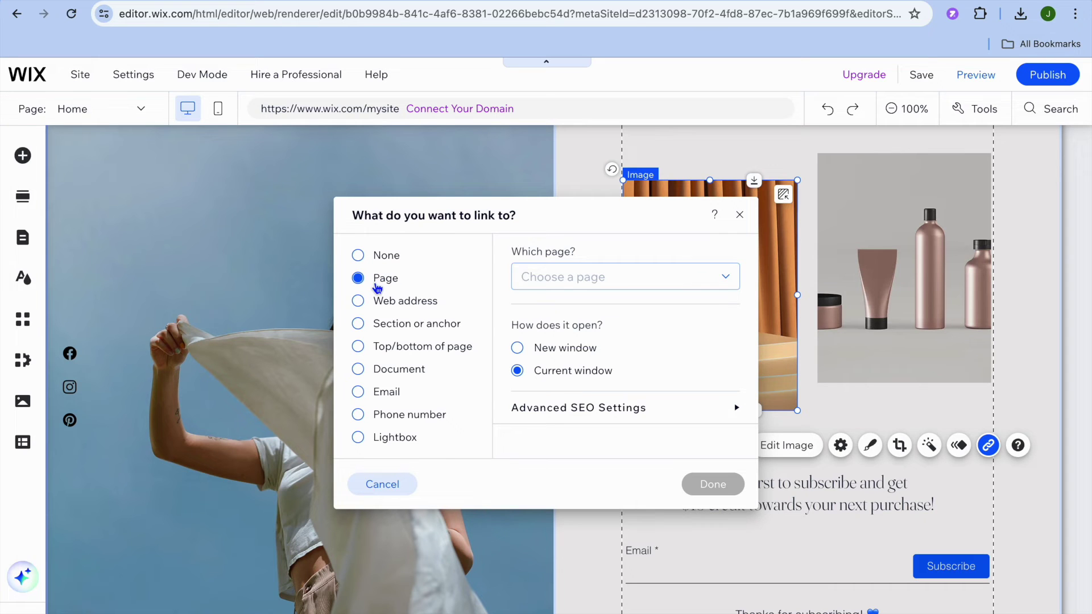
{"action": "left_click", "coordinate": [740, 214]}
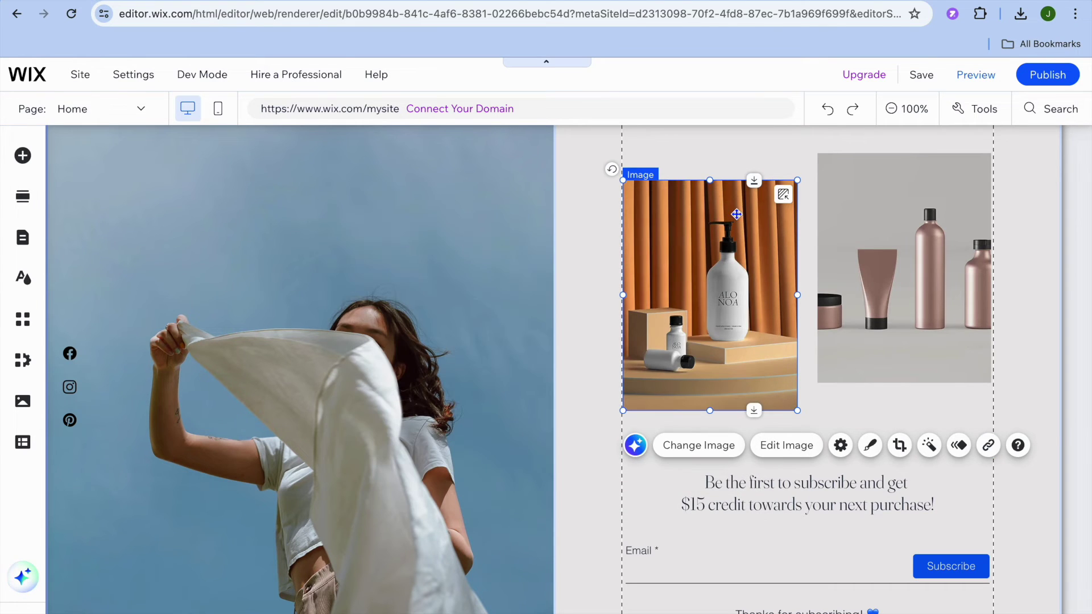
{"action": "scroll", "coordinate": [755, 368], "scroll_direction": "down", "scroll_amount": 3}
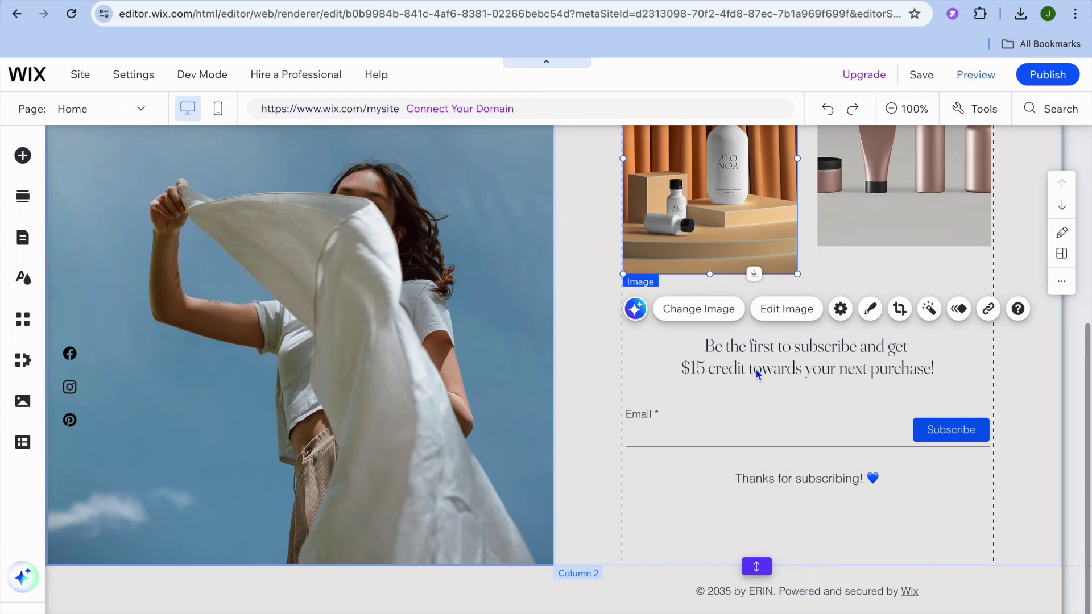
{"action": "left_click", "coordinate": [709, 358]}
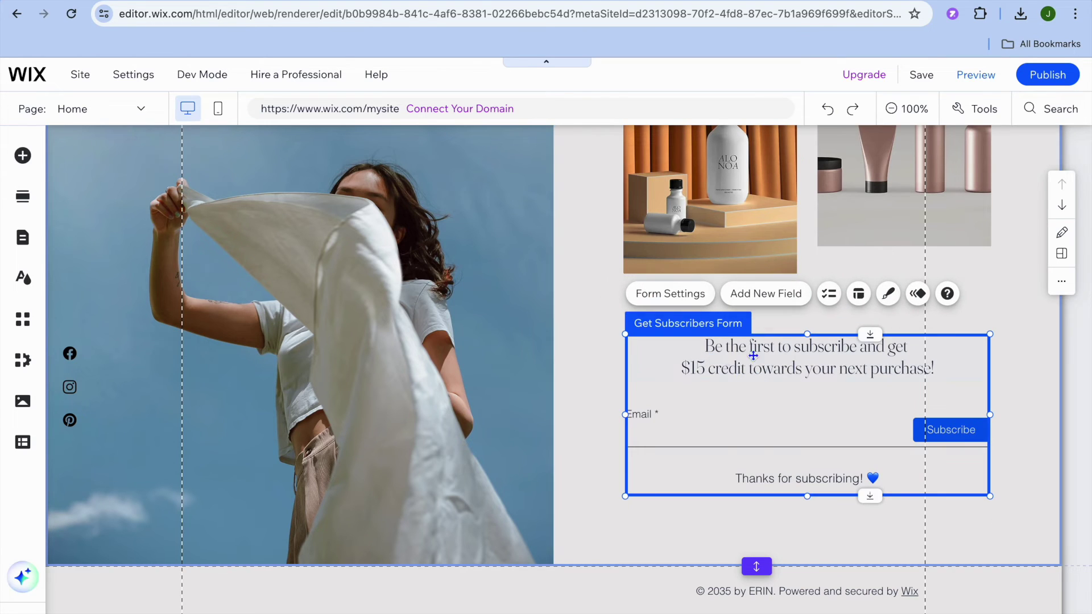
{"action": "left_click", "coordinate": [791, 363]}
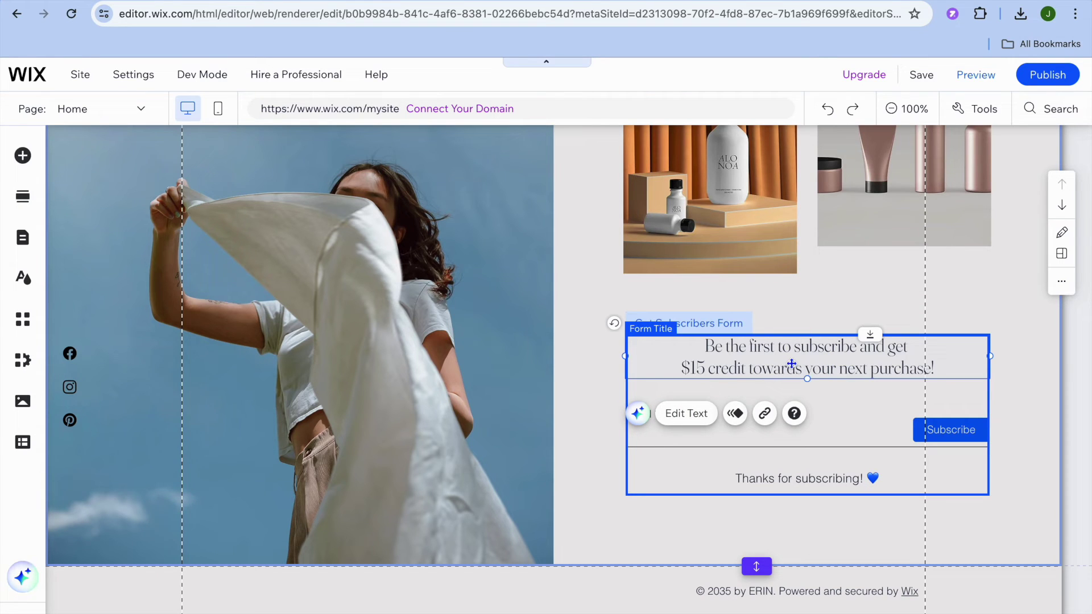
{"action": "left_click", "coordinate": [695, 424]}
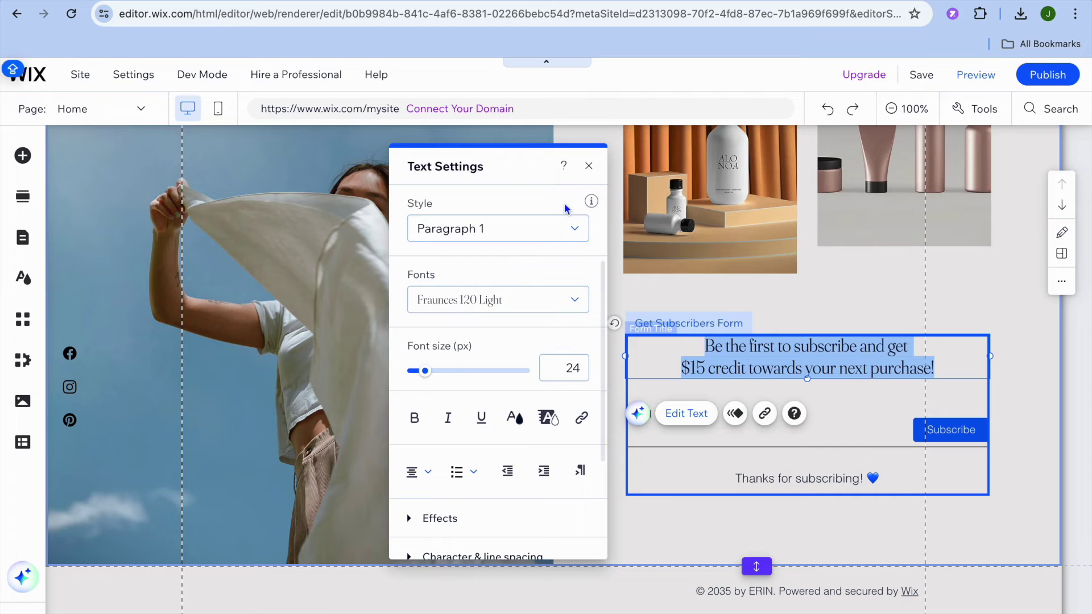
{"action": "left_click", "coordinate": [588, 165]}
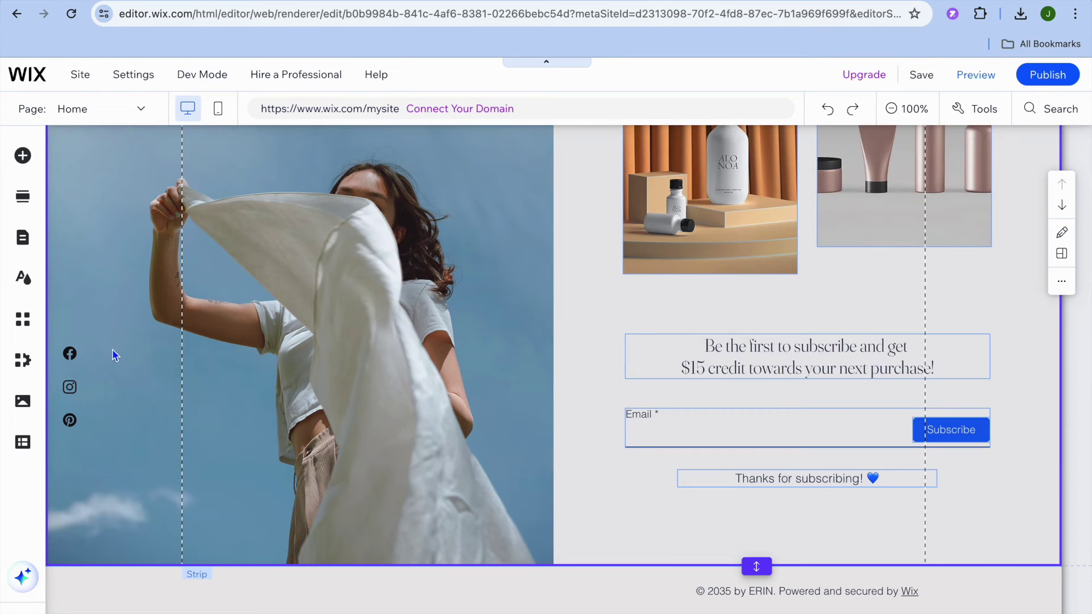
{"action": "left_click", "coordinate": [69, 395]}
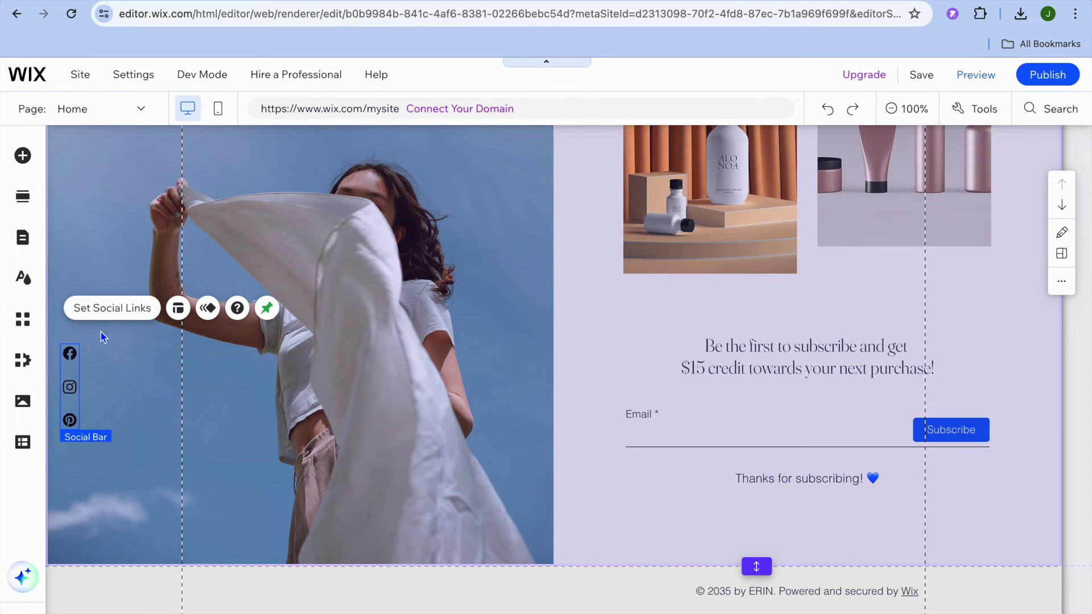
{"action": "left_click", "coordinate": [111, 309]}
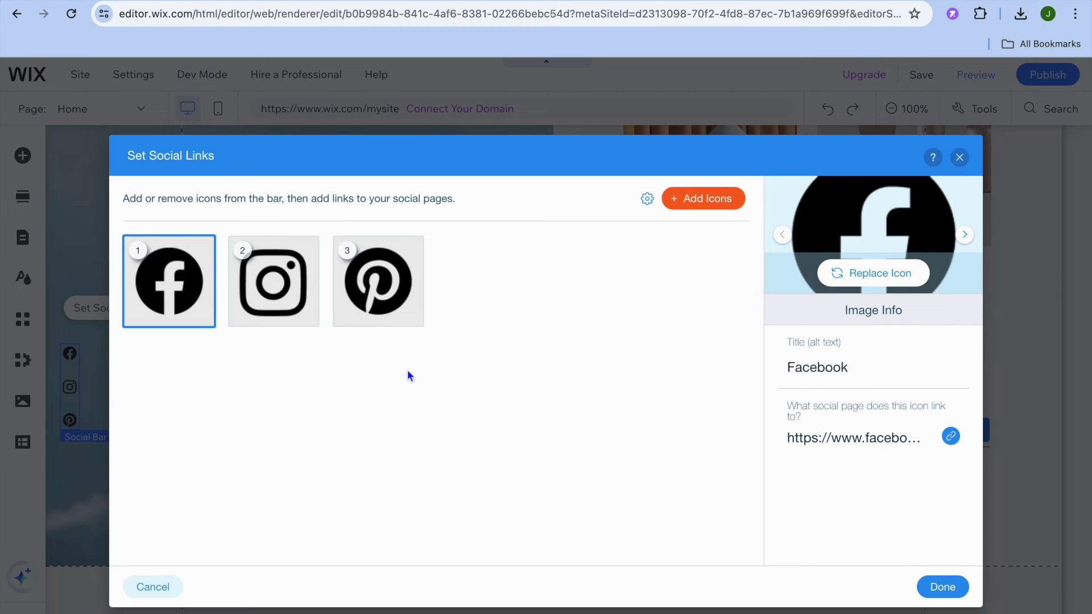
{"action": "left_click", "coordinate": [274, 323]}
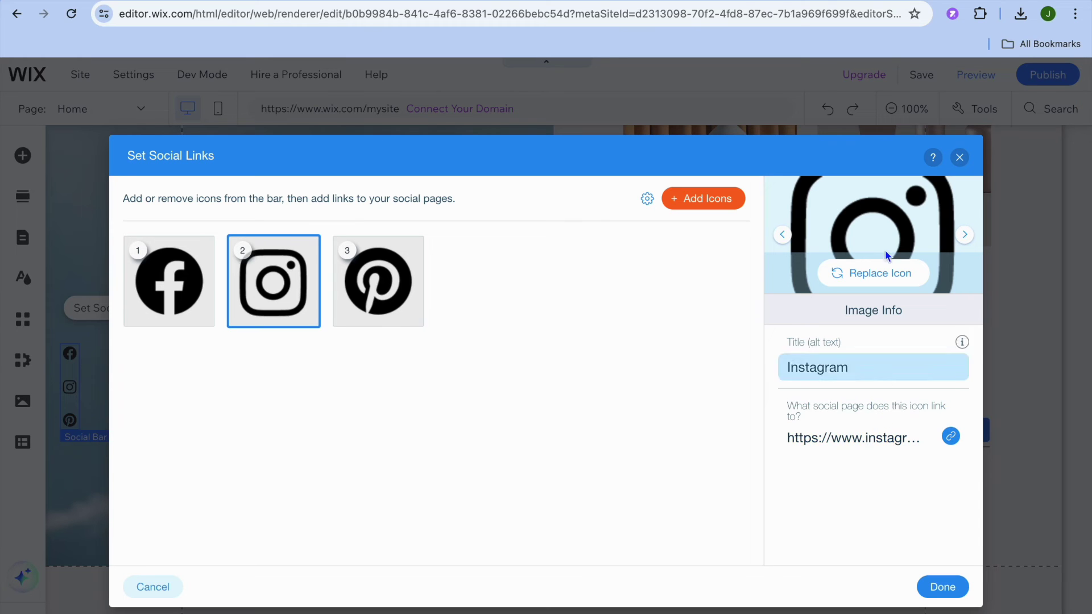
{"action": "left_click", "coordinate": [960, 158]}
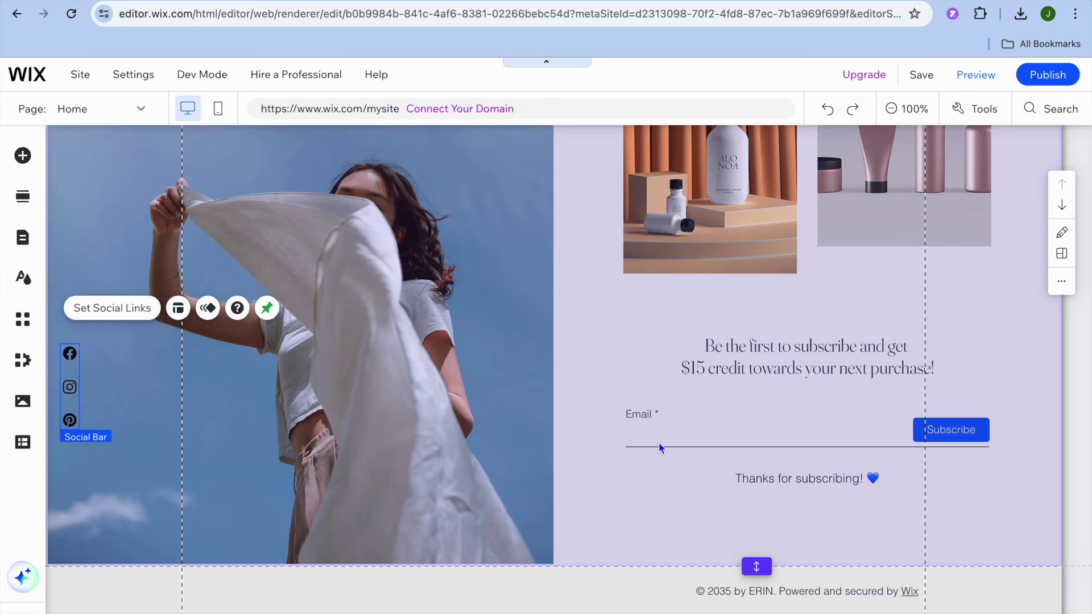
{"action": "left_click", "coordinate": [688, 419]}
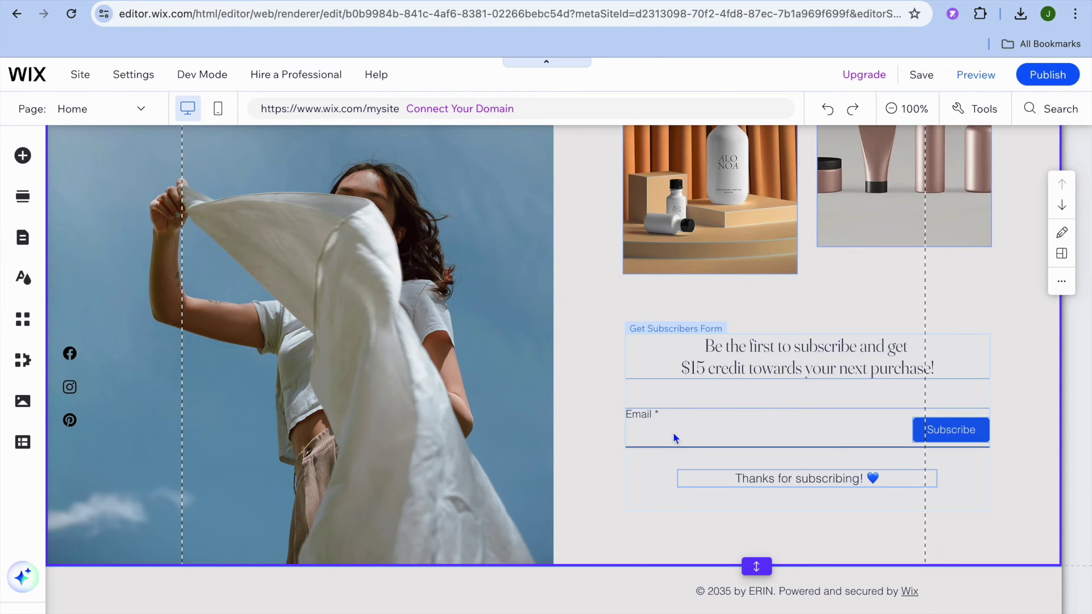
{"action": "left_click", "coordinate": [673, 433]}
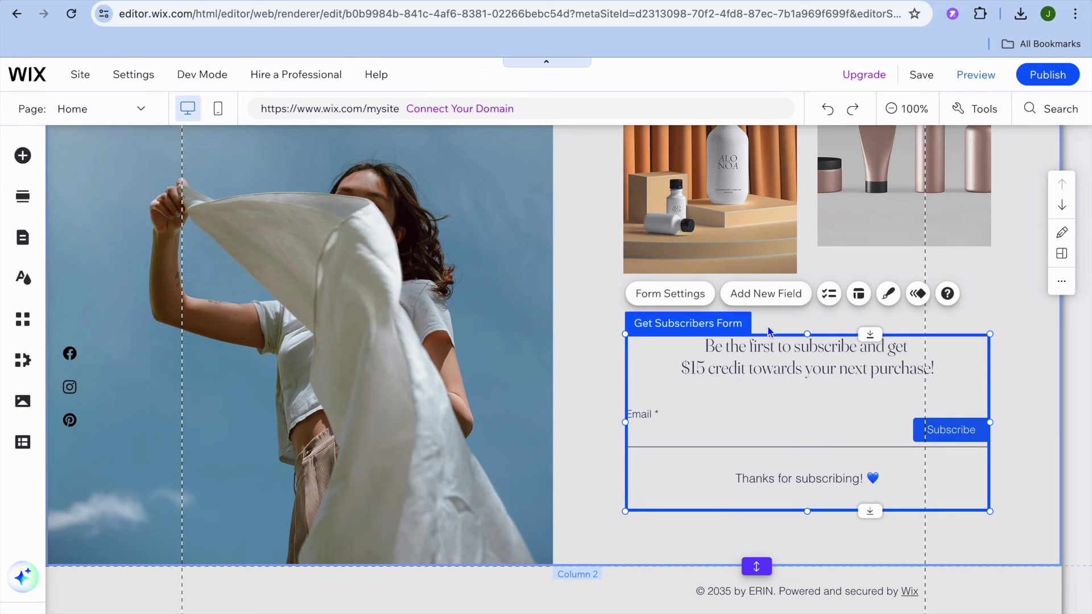
{"action": "left_click", "coordinate": [773, 291]}
{"action": "left_click", "coordinate": [782, 296]}
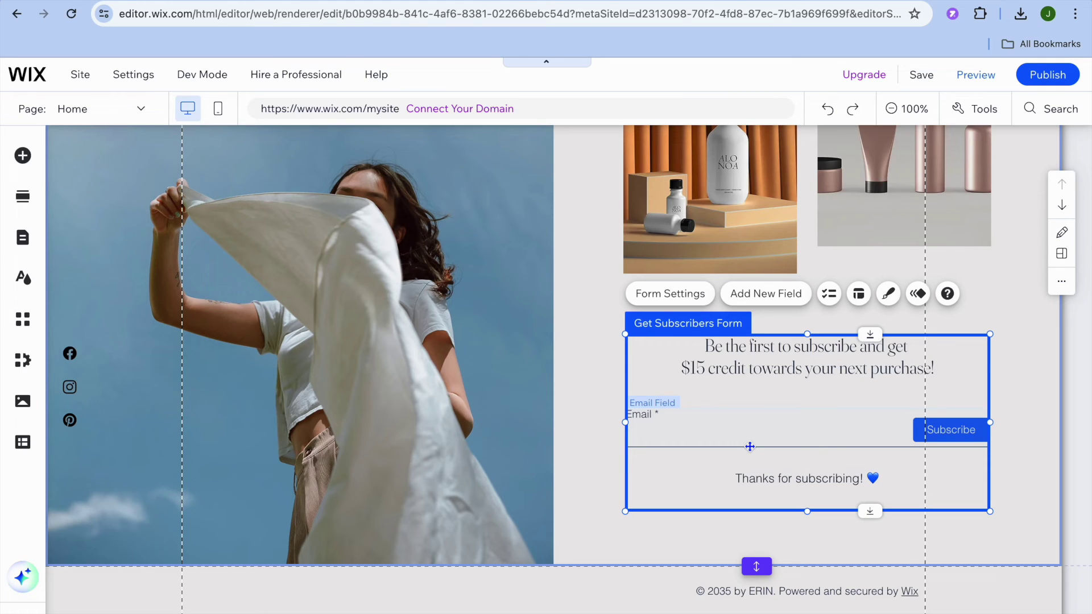
{"action": "scroll", "coordinate": [534, 440], "scroll_direction": "up", "scroll_amount": 5}
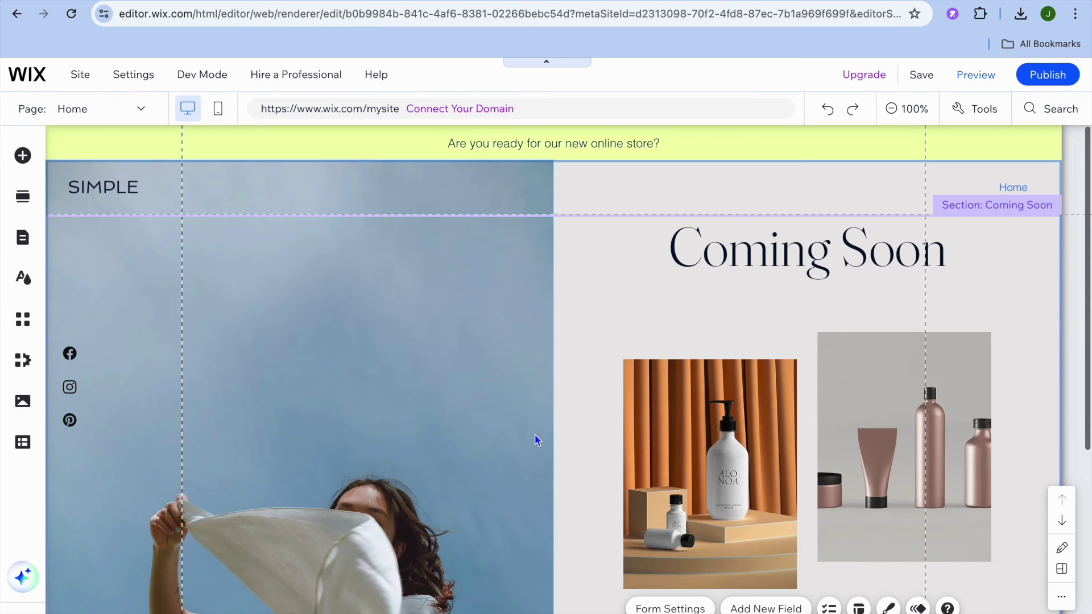
{"action": "scroll", "coordinate": [535, 440], "scroll_direction": "down", "scroll_amount": 5}
{"action": "scroll", "coordinate": [535, 441], "scroll_direction": "up", "scroll_amount": 5}
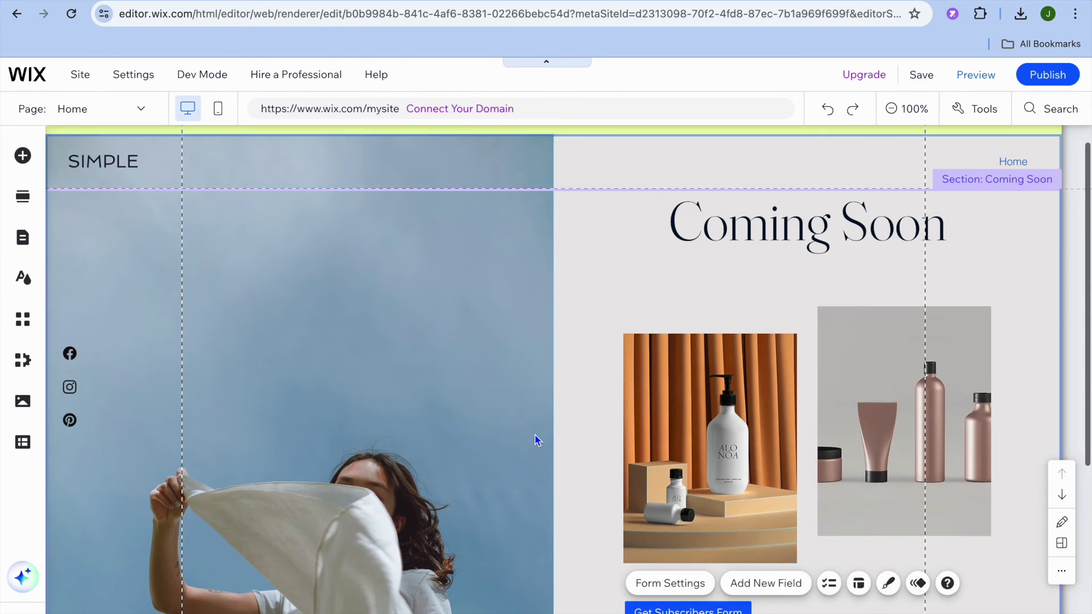
{"action": "scroll", "coordinate": [534, 440], "scroll_direction": "down", "scroll_amount": 5}
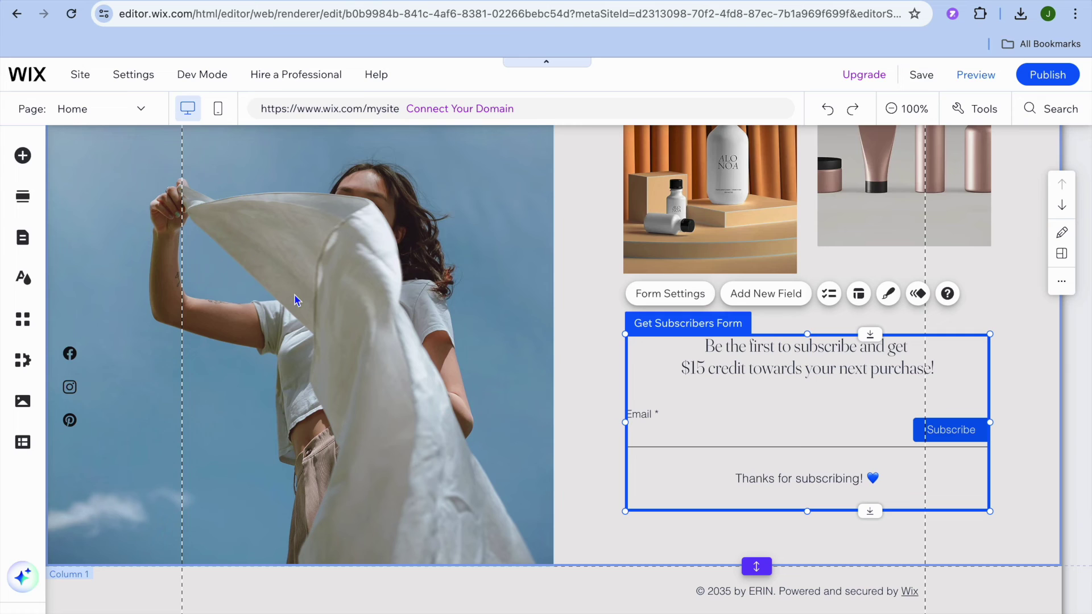
{"action": "left_click", "coordinate": [24, 156]}
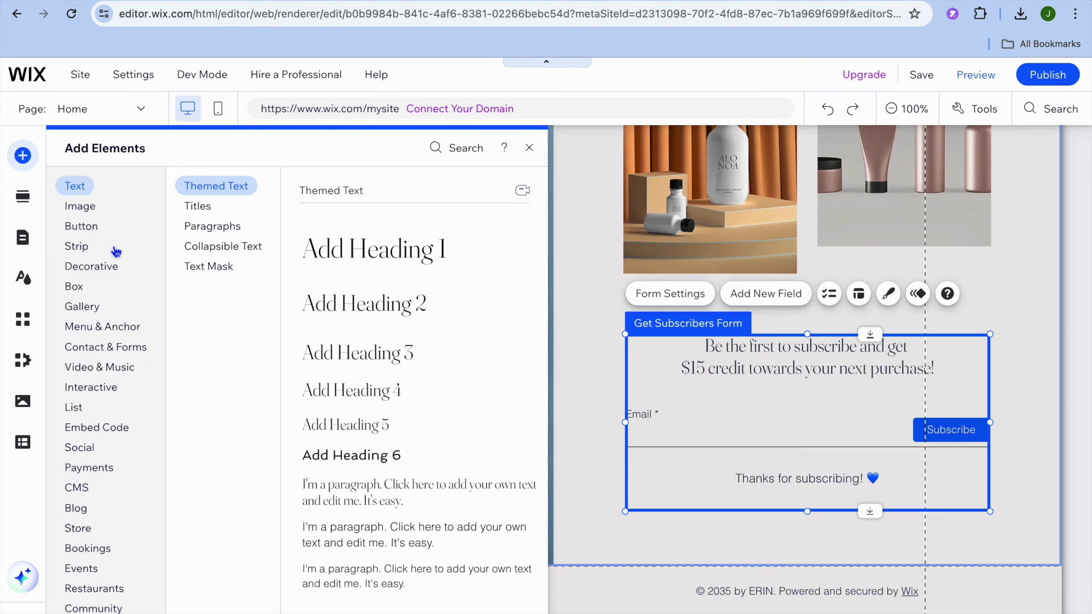
{"action": "left_click", "coordinate": [200, 206]}
{"action": "left_click", "coordinate": [85, 227]}
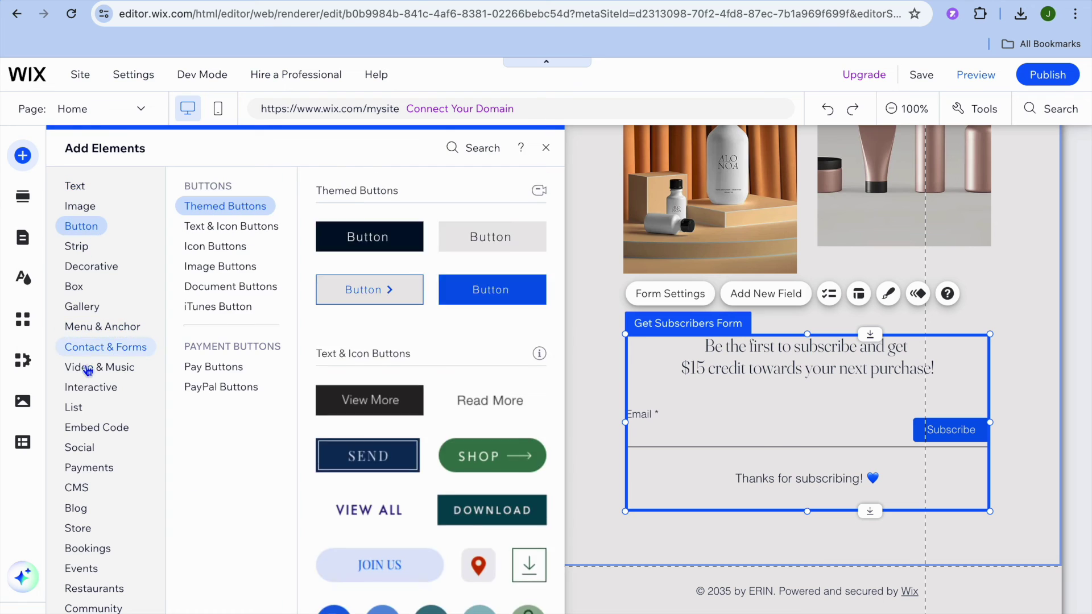
{"action": "left_click", "coordinate": [85, 370]}
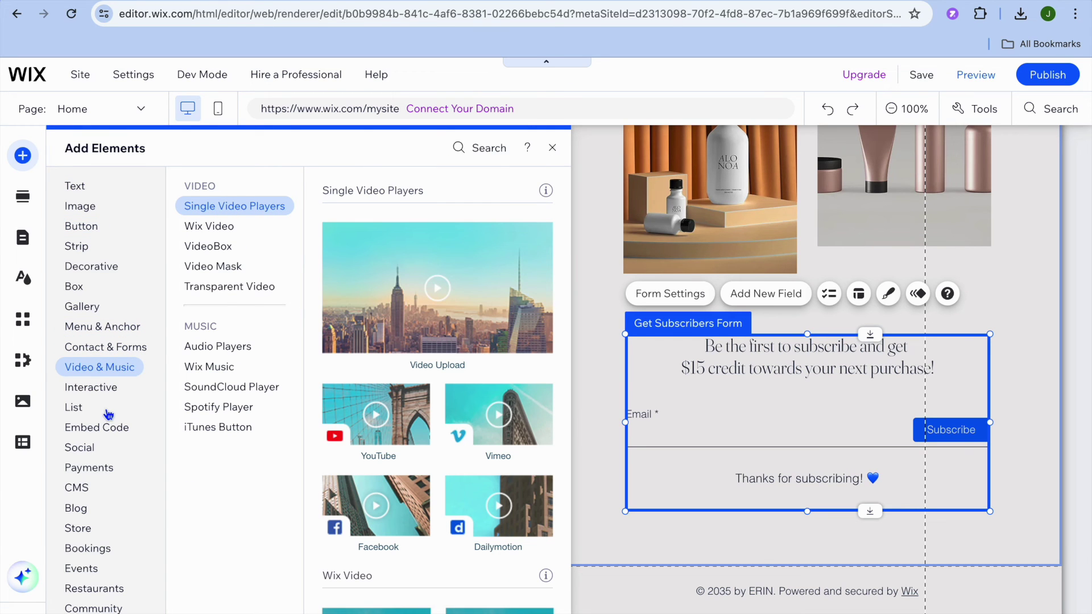
{"action": "left_click", "coordinate": [552, 147]}
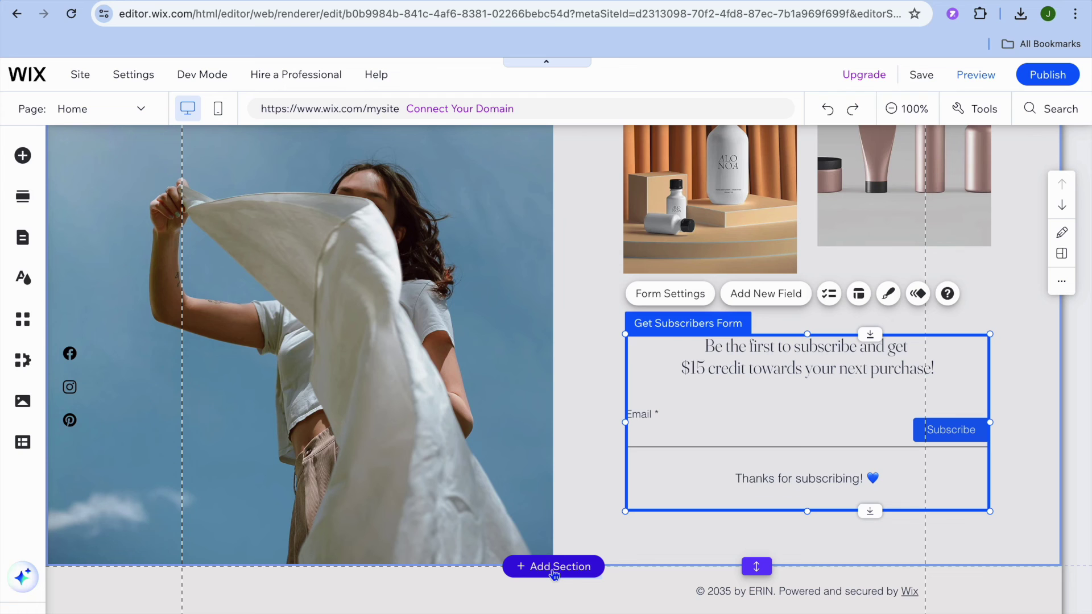
- Bring up the Add Section panel below the Coming Soon section and browse the Welcome layouts
{"action": "left_click", "coordinate": [544, 571]}
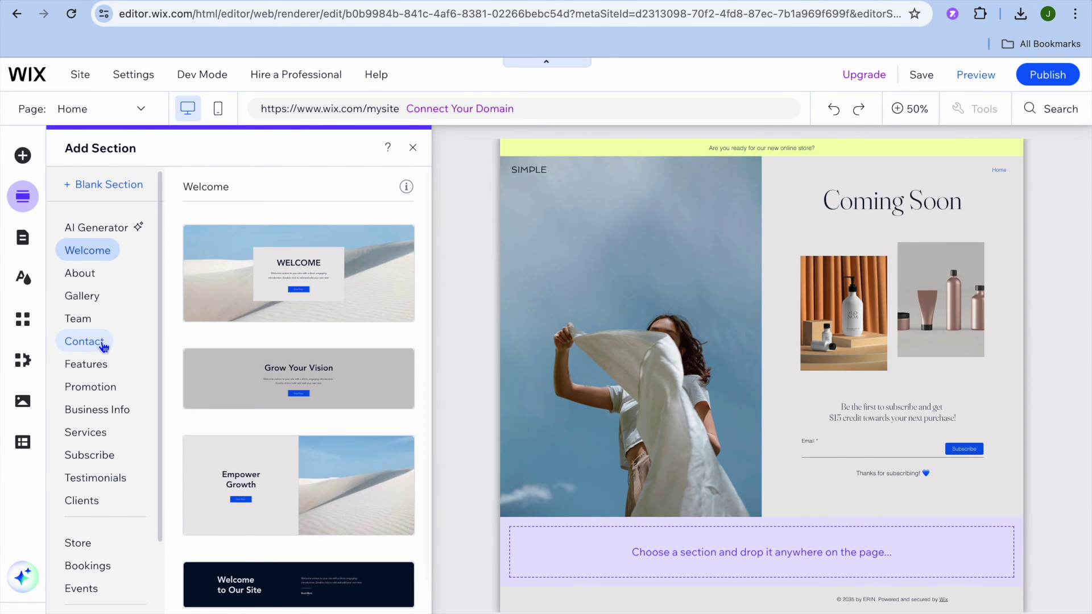
{"action": "scroll", "coordinate": [101, 344], "scroll_direction": "down", "scroll_amount": 2}
{"action": "scroll", "coordinate": [103, 347], "scroll_direction": "up", "scroll_amount": 3}
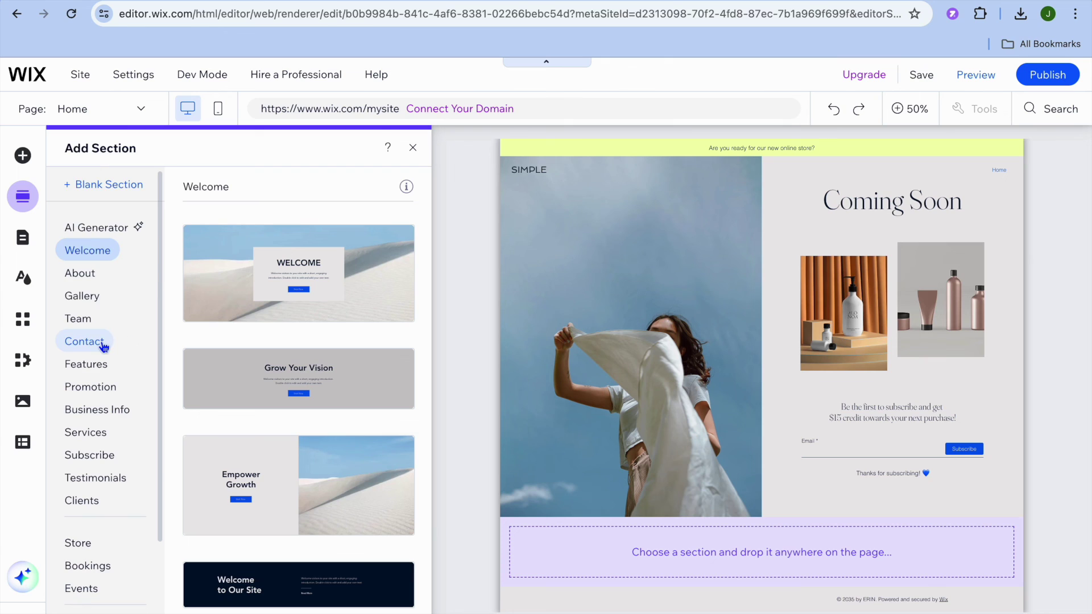